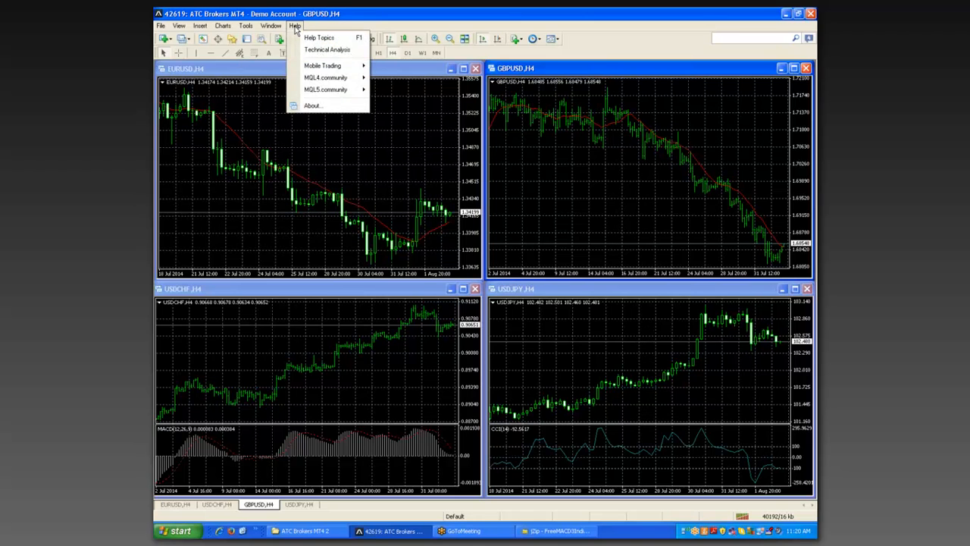
- Open the trading terminal's About information to check its version and build
mouse_move(307, 80)
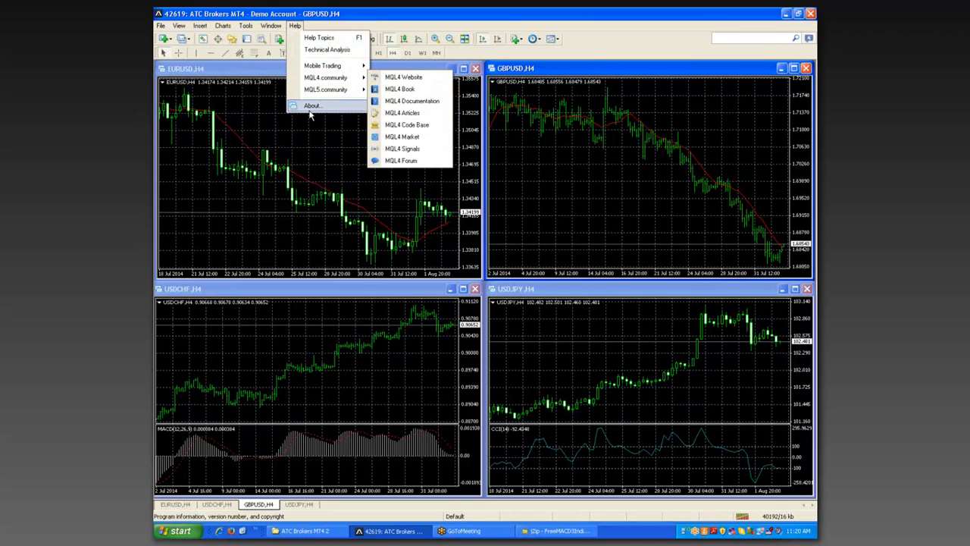
left_click(317, 107)
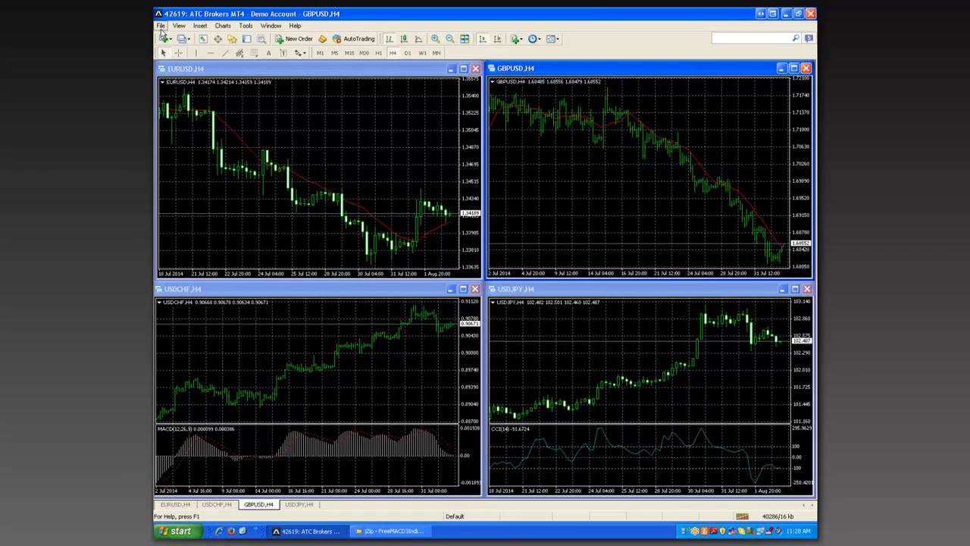
- Open the terminal's data folder and bring up the FreeMACD3Indicators.zip archive beside it
left_click(161, 27)
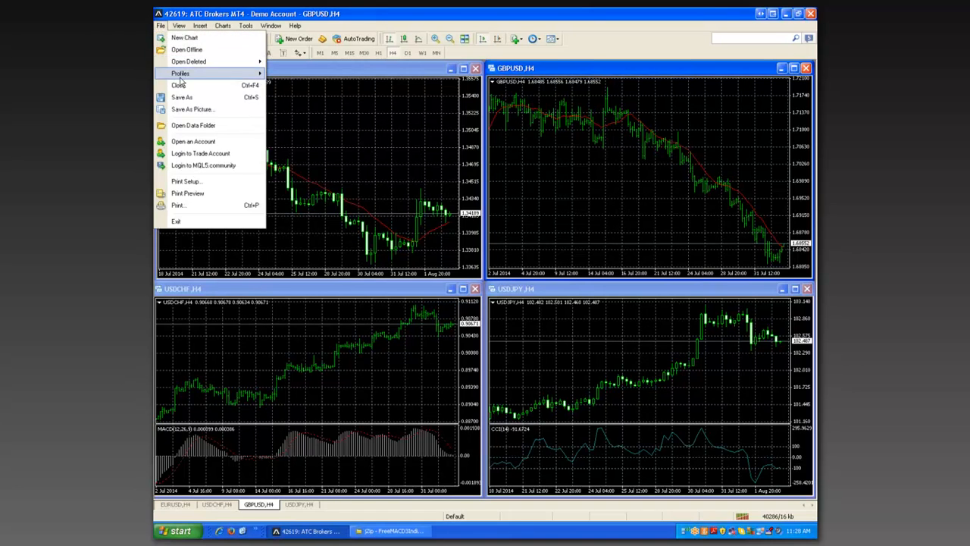
left_click(201, 126)
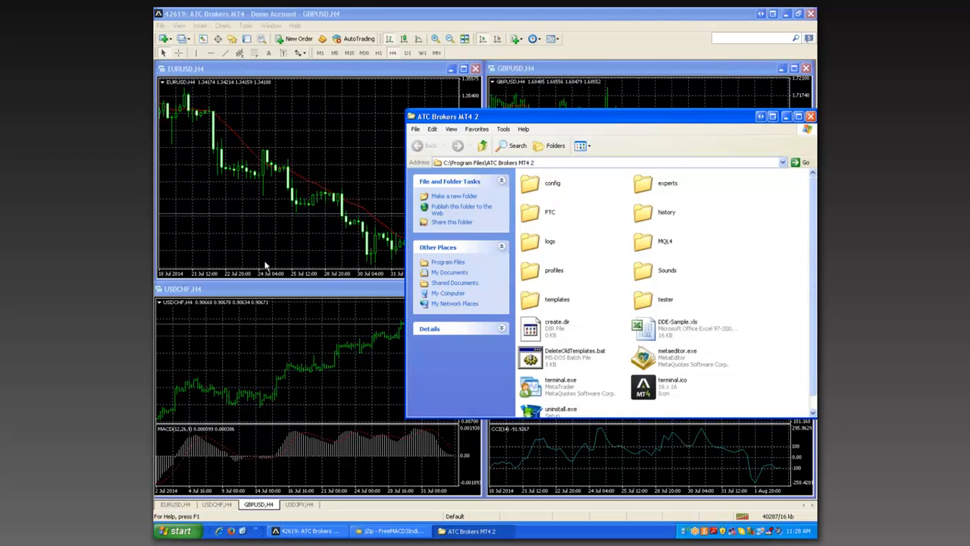
left_click(379, 536)
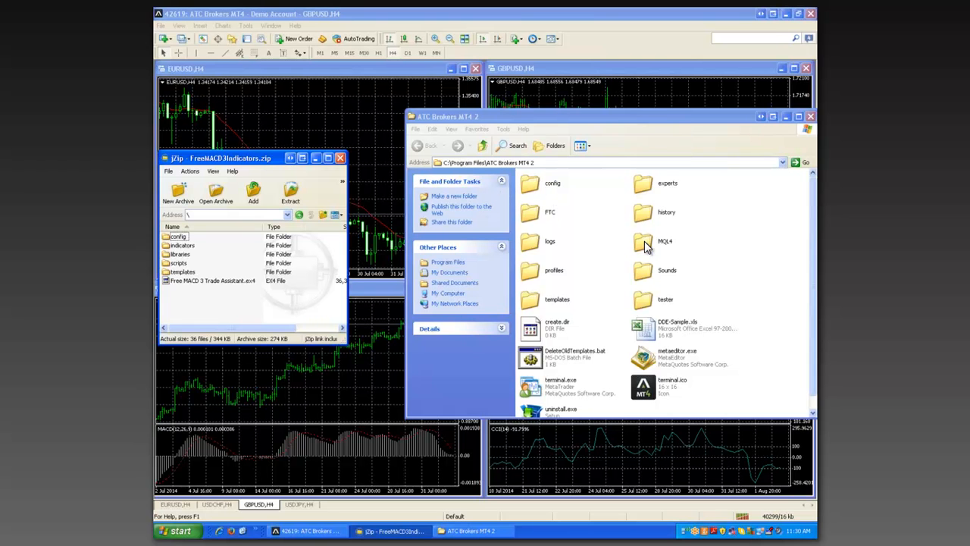
- Copy experts.ini from the archive's config folder into the config folder of the terminal's data folder
double_click(170, 238)
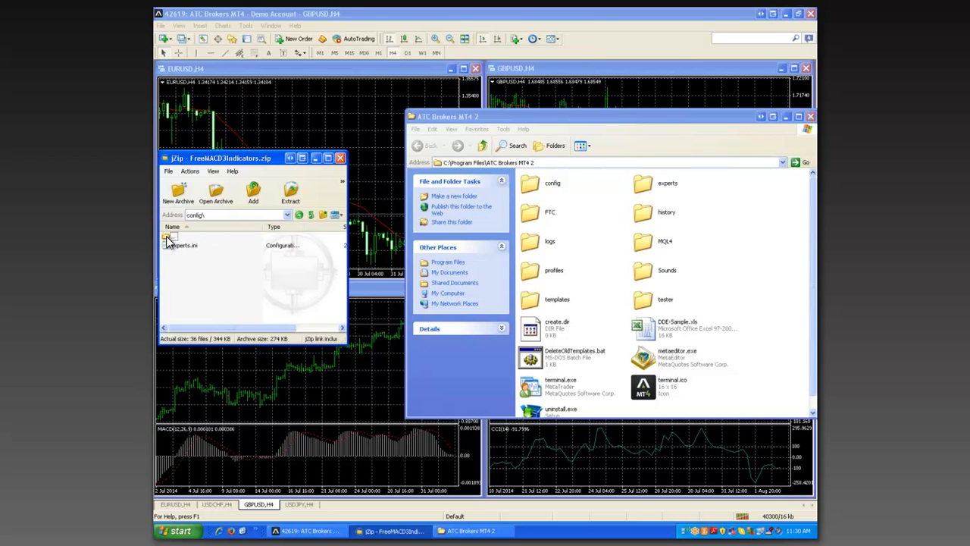
double_click(532, 184)
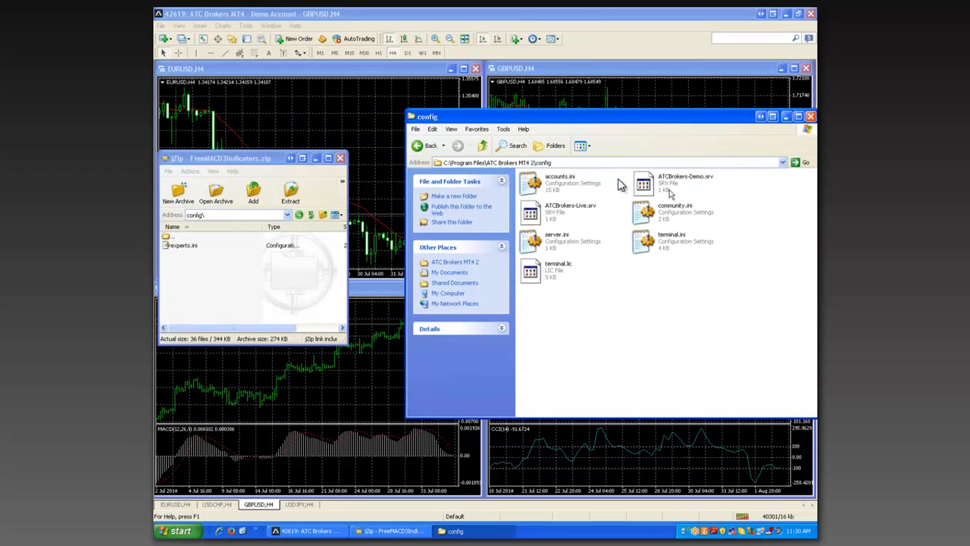
right_click(181, 249)
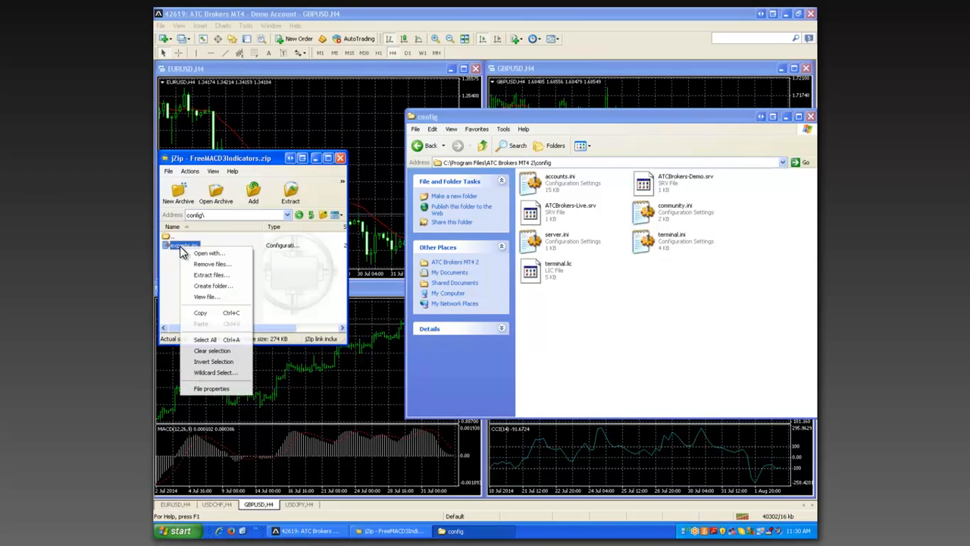
left_click(203, 313)
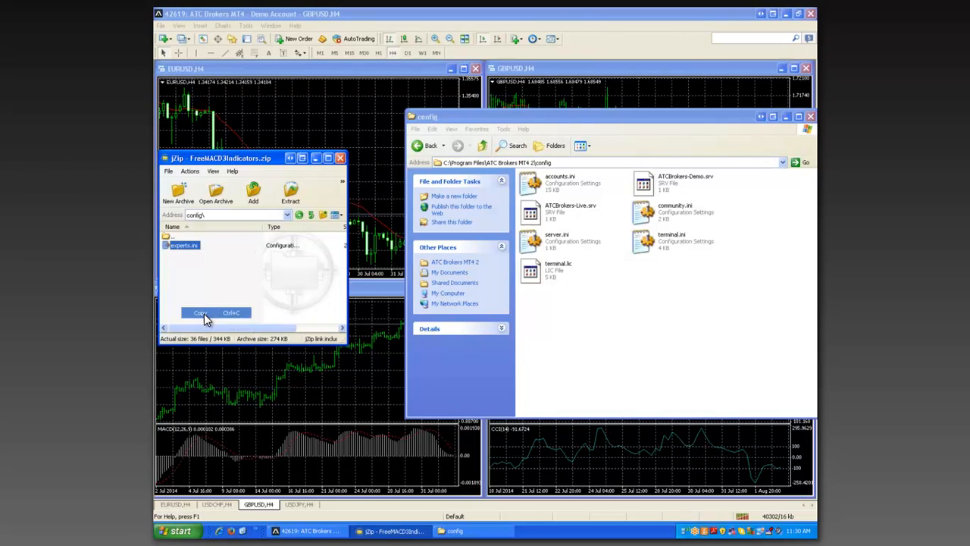
right_click(580, 331)
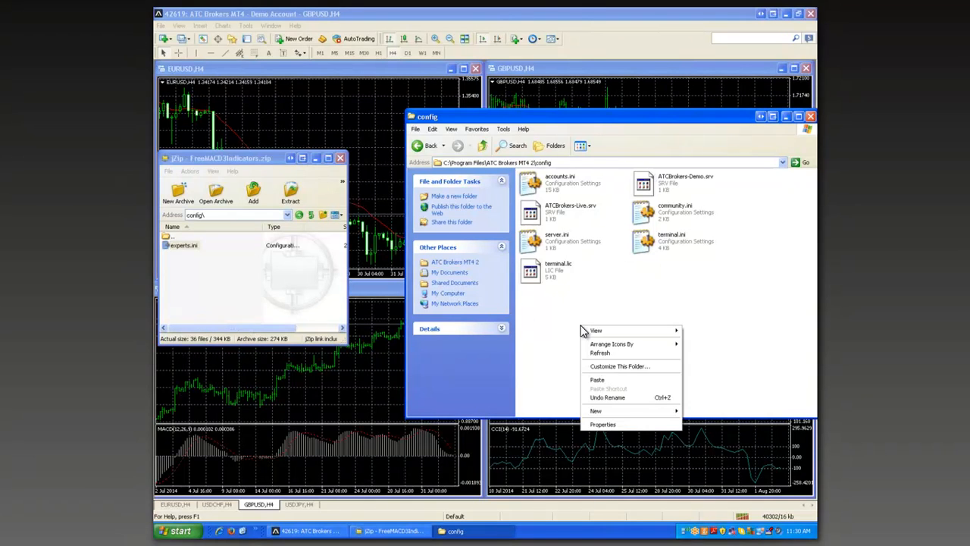
left_click(599, 380)
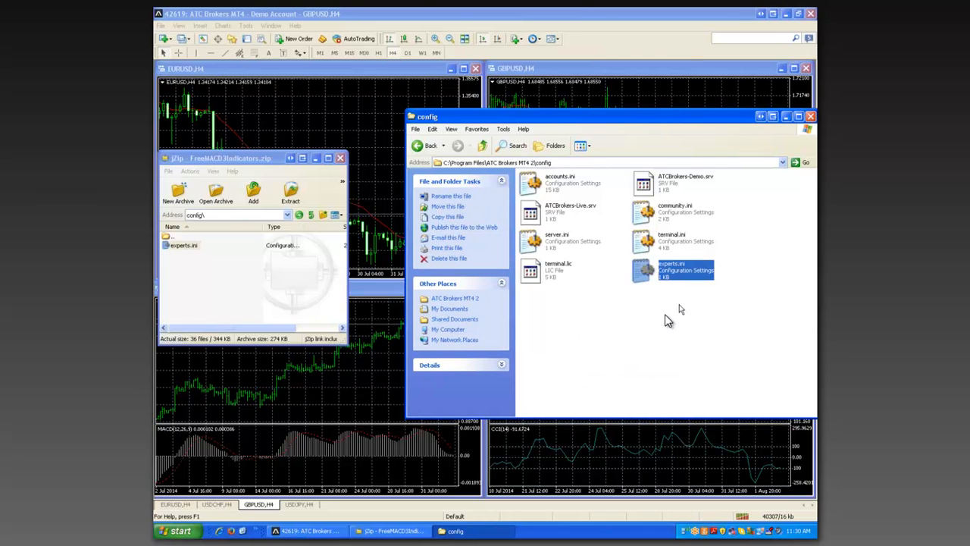
- Copy all files from the archive's templates folder into the data folder's templates folder, replacing all existing files
left_click(422, 148)
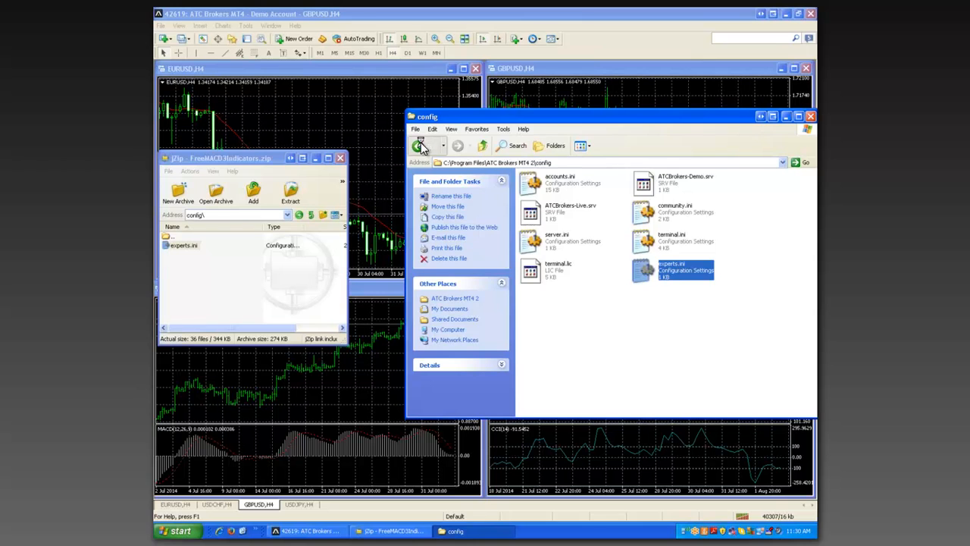
double_click(166, 237)
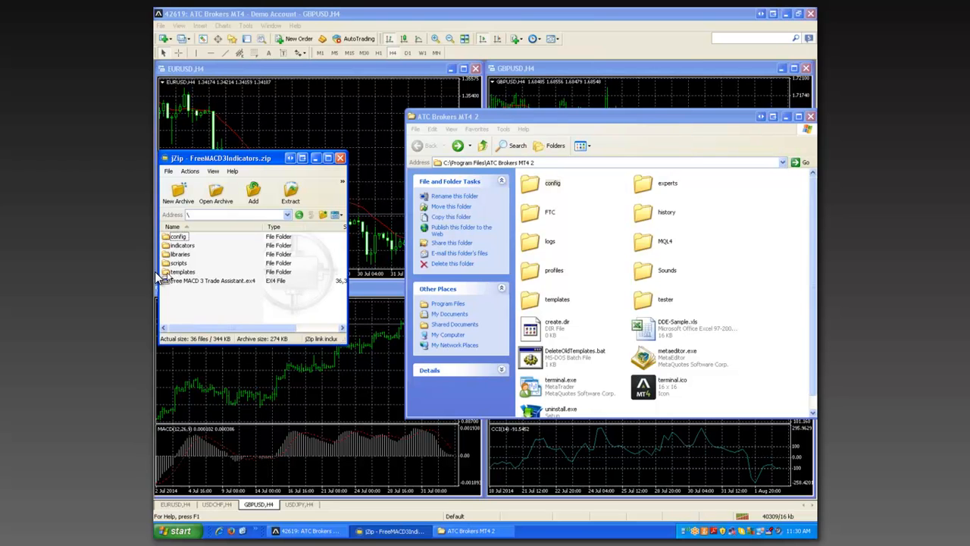
double_click(168, 273)
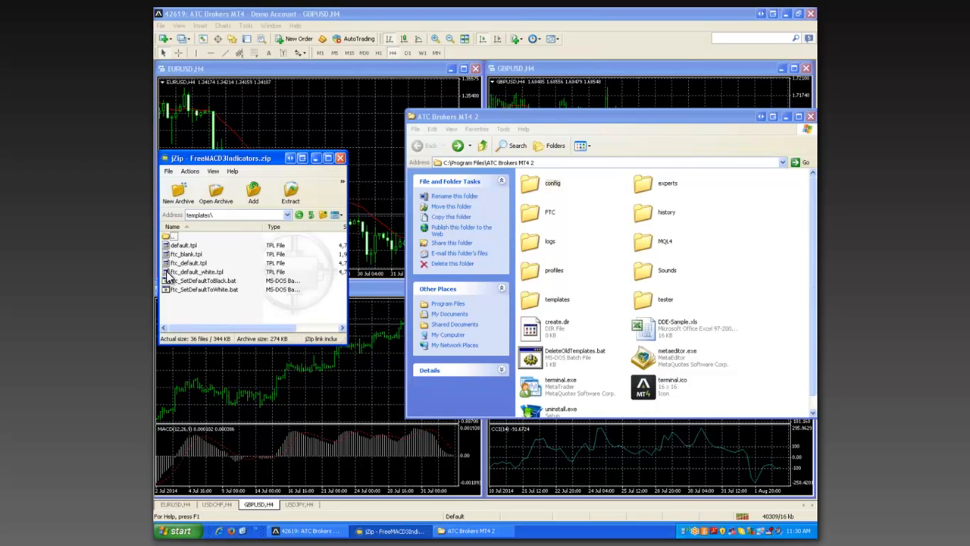
double_click(536, 301)
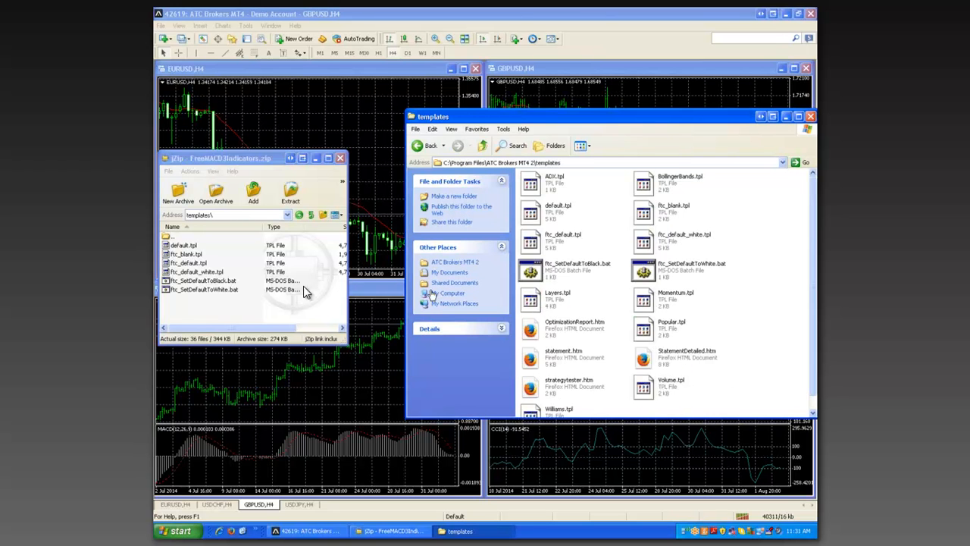
left_click(185, 248)
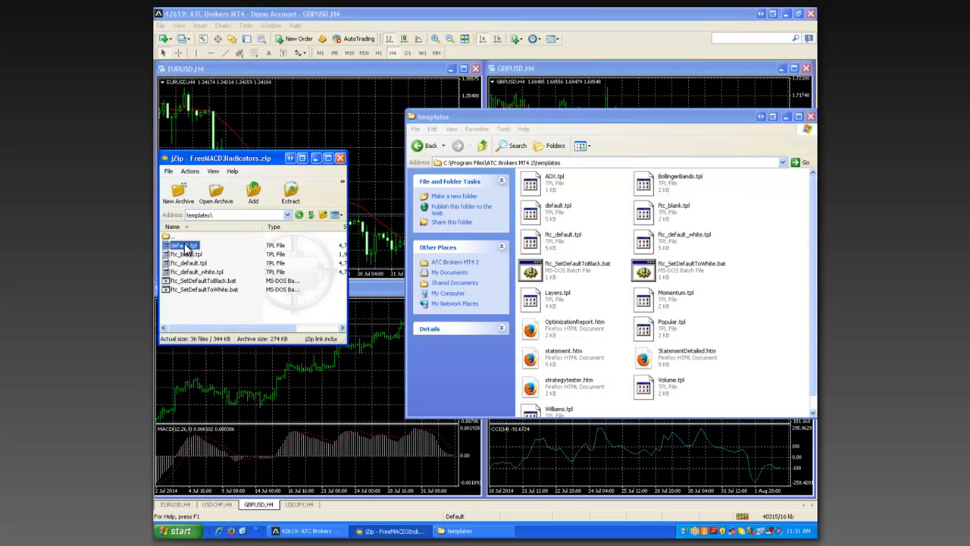
key("ctrl+a")
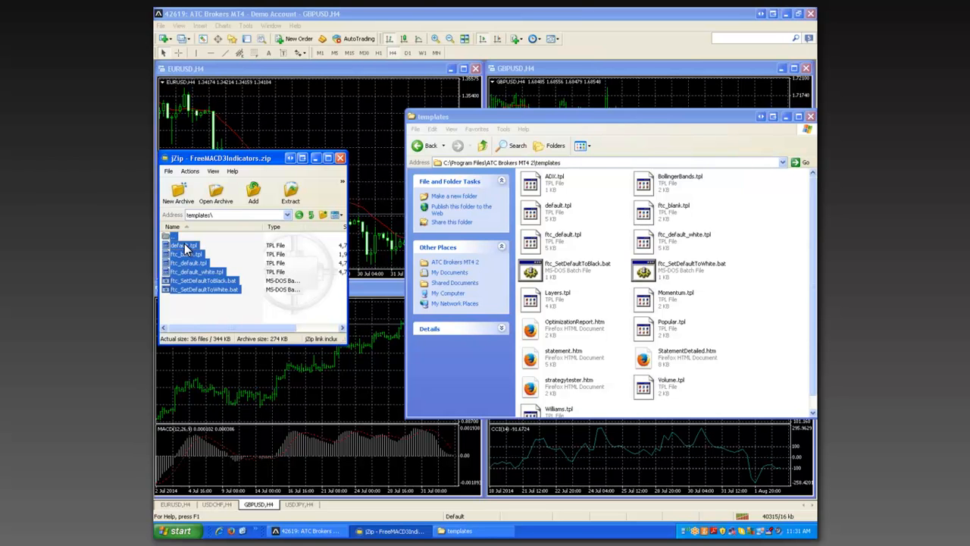
right_click(186, 248)
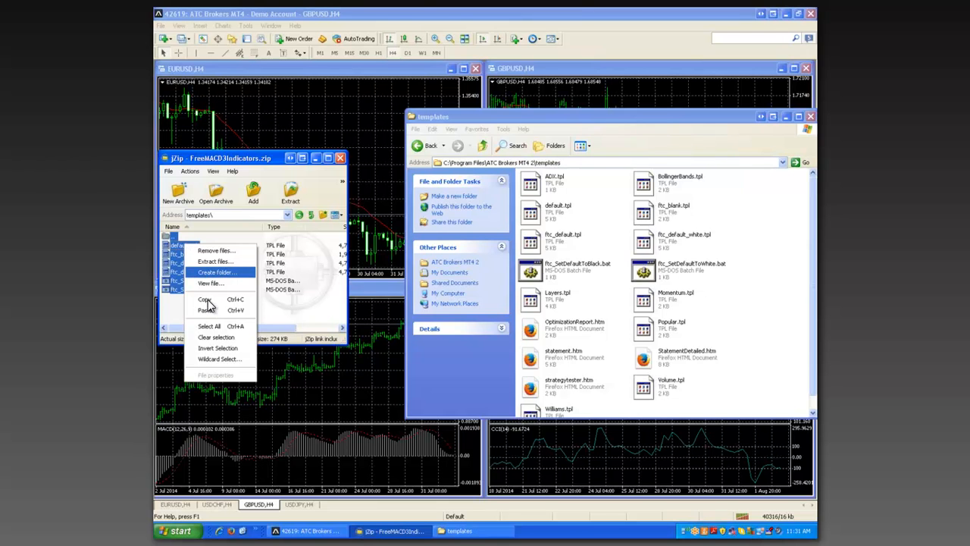
left_click(206, 300)
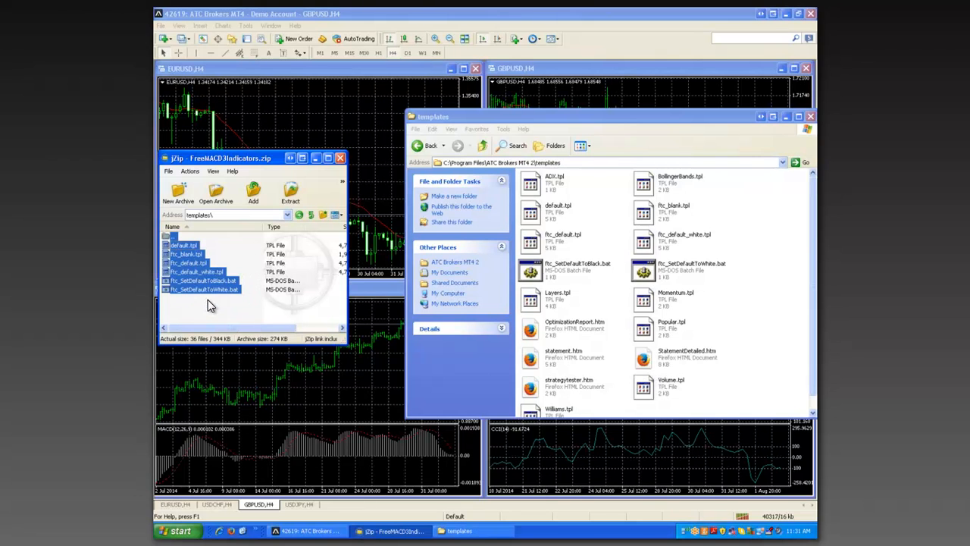
right_click(764, 351)
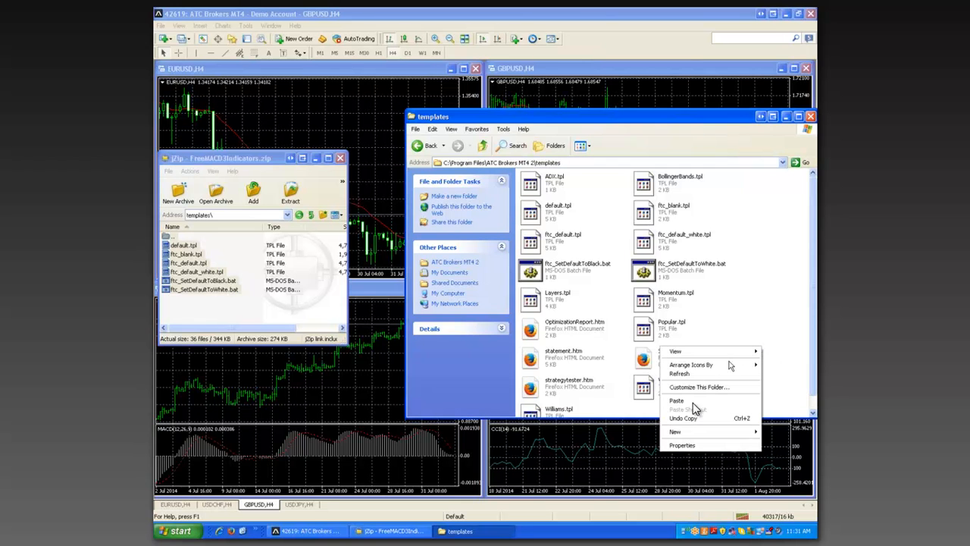
left_click(693, 401)
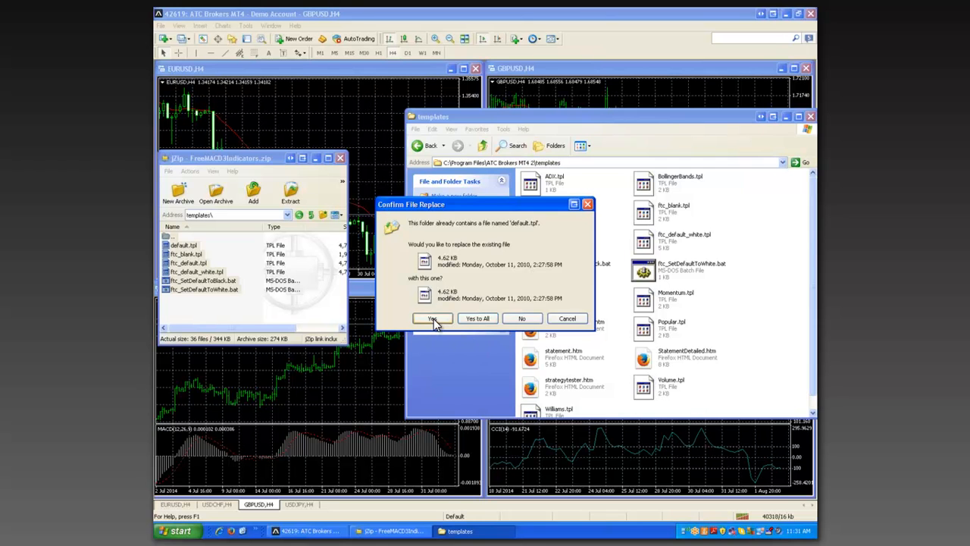
left_click(476, 319)
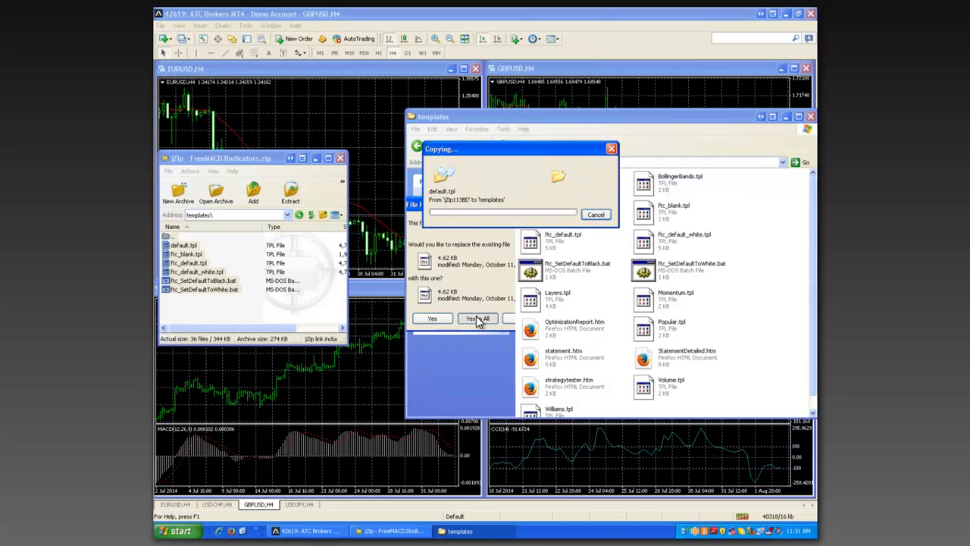
left_click(788, 318)
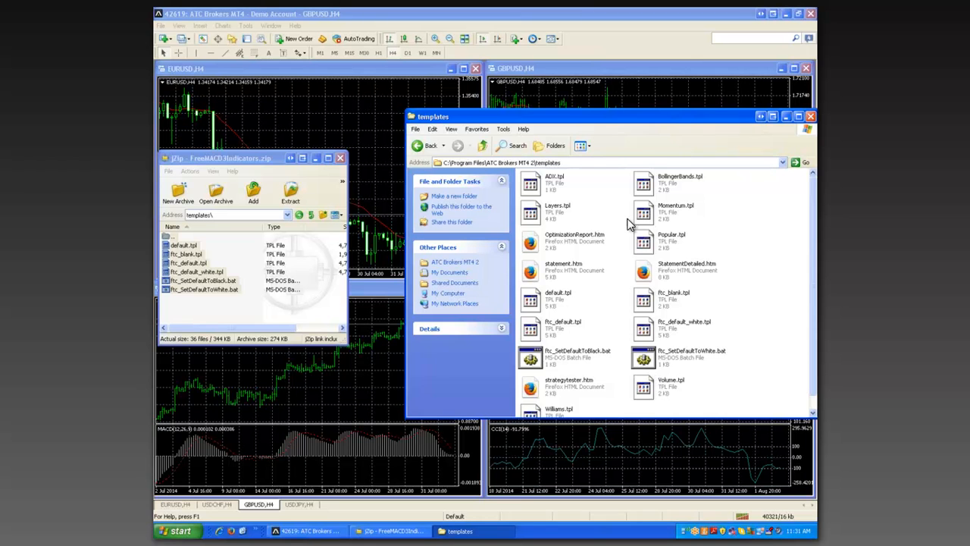
- Copy Free MACD 3 Trade Assistant.ex4 from the archive's root into the MQL4\Experts folder of the terminal's data folder
left_click(429, 146)
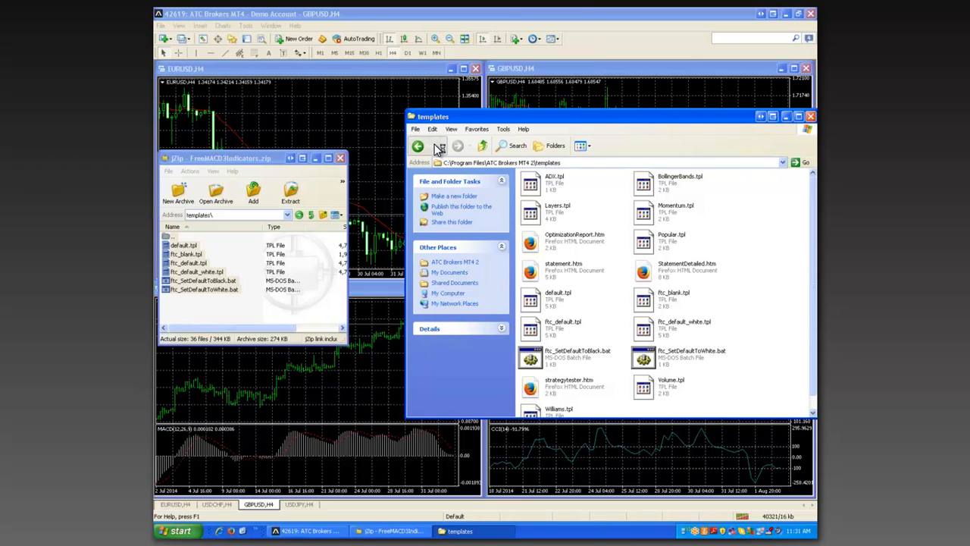
double_click(168, 238)
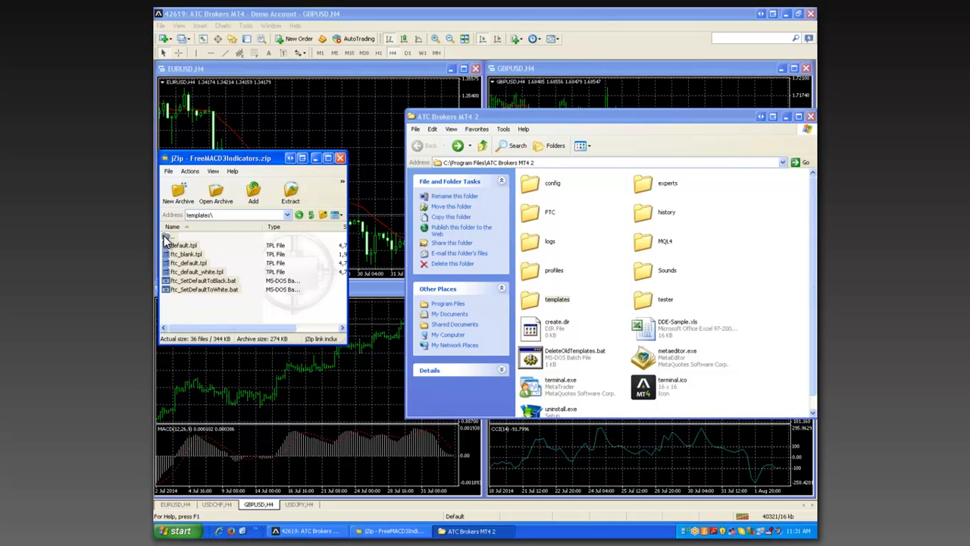
left_click(754, 369)
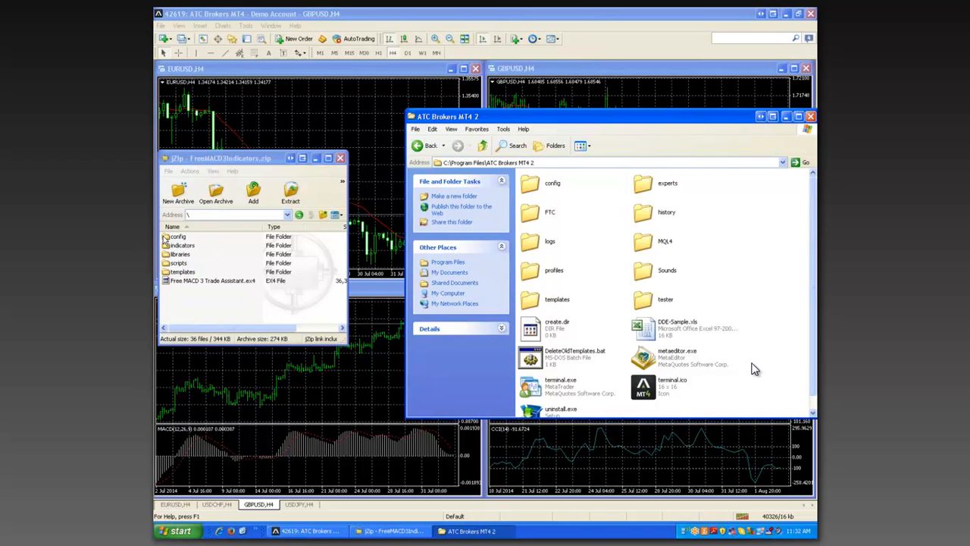
double_click(646, 242)
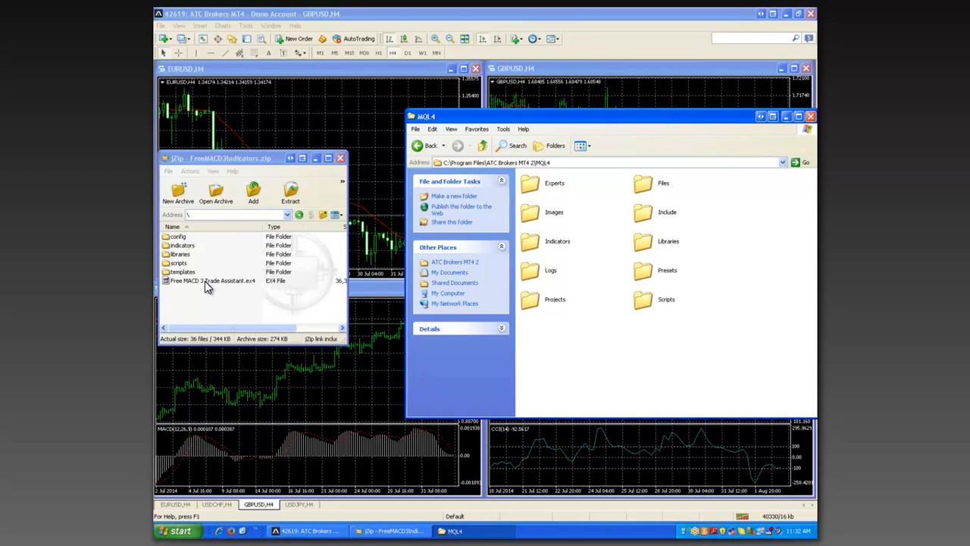
double_click(531, 183)
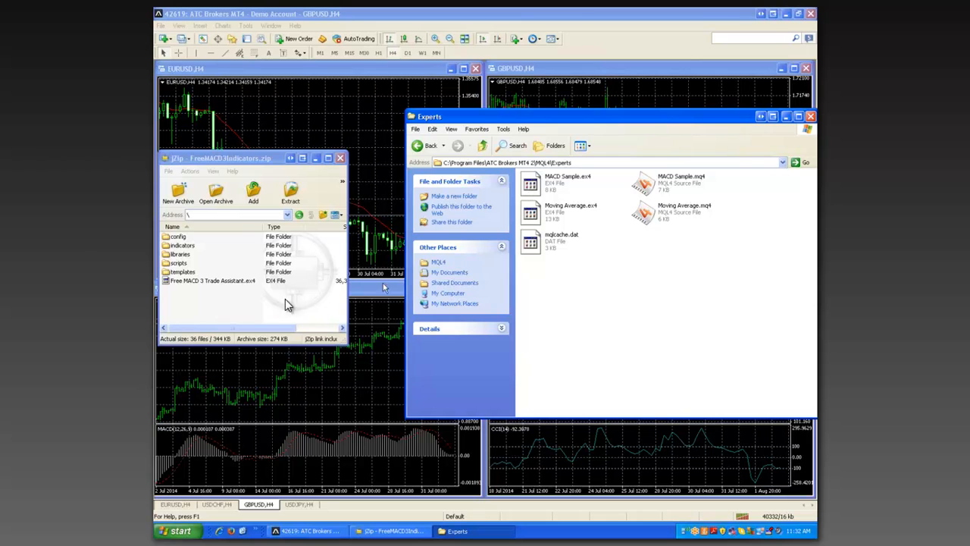
left_click(201, 280)
right_click(200, 281)
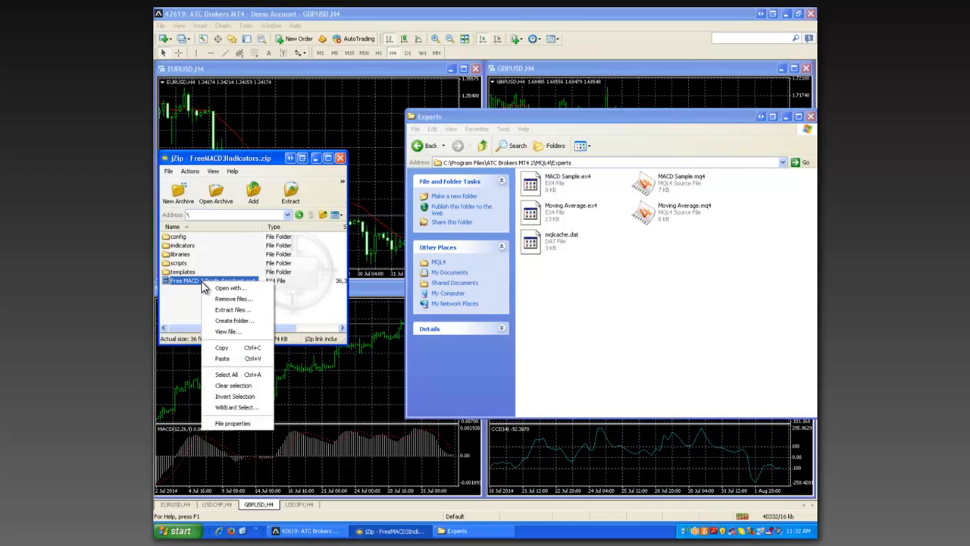
left_click(223, 348)
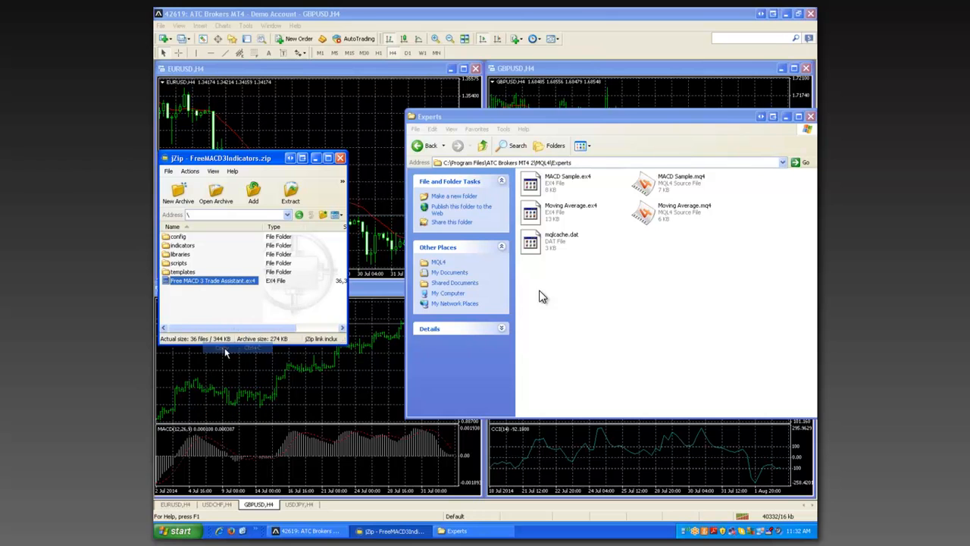
right_click(599, 310)
right_click(597, 307)
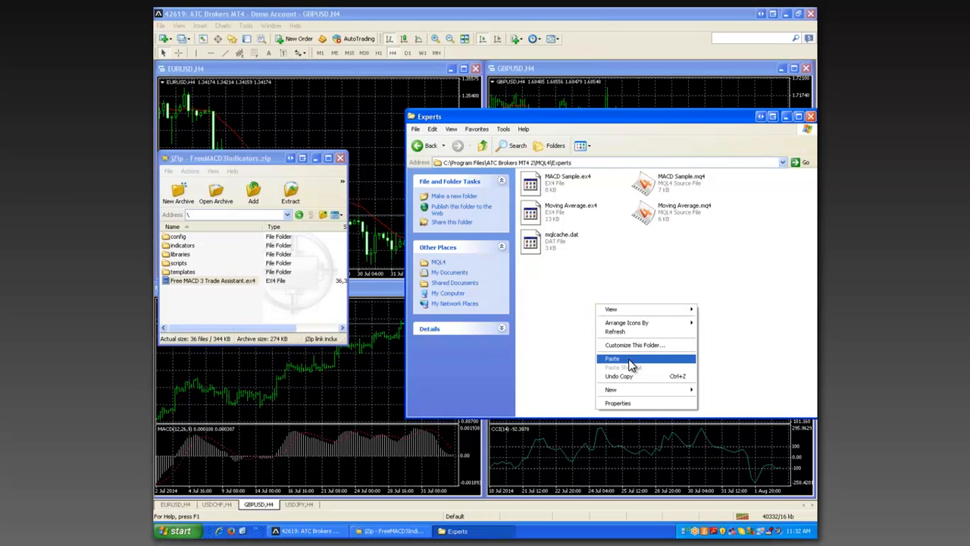
left_click(629, 360)
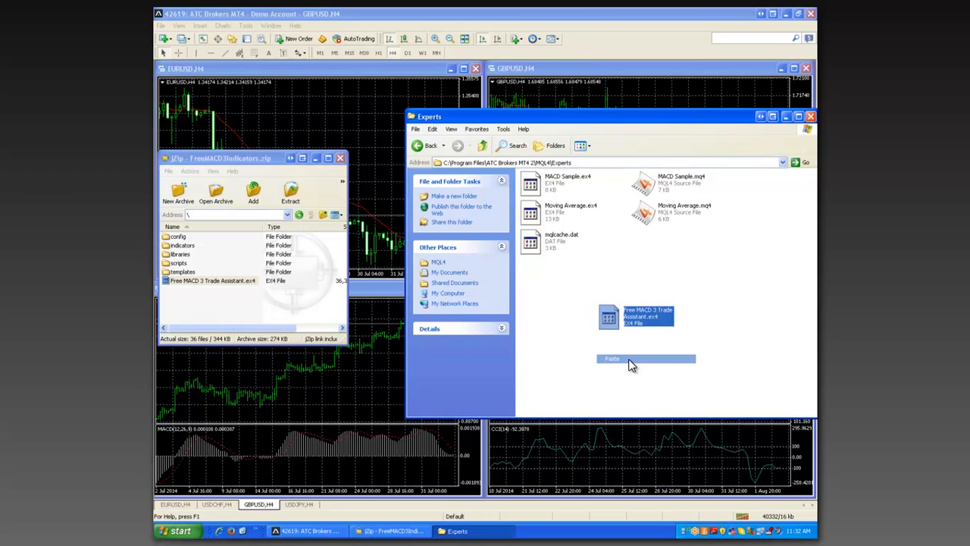
- Copy all files from the archive's indicators folder into the MQL4\Indicators folder of the terminal's data folder
left_click(421, 147)
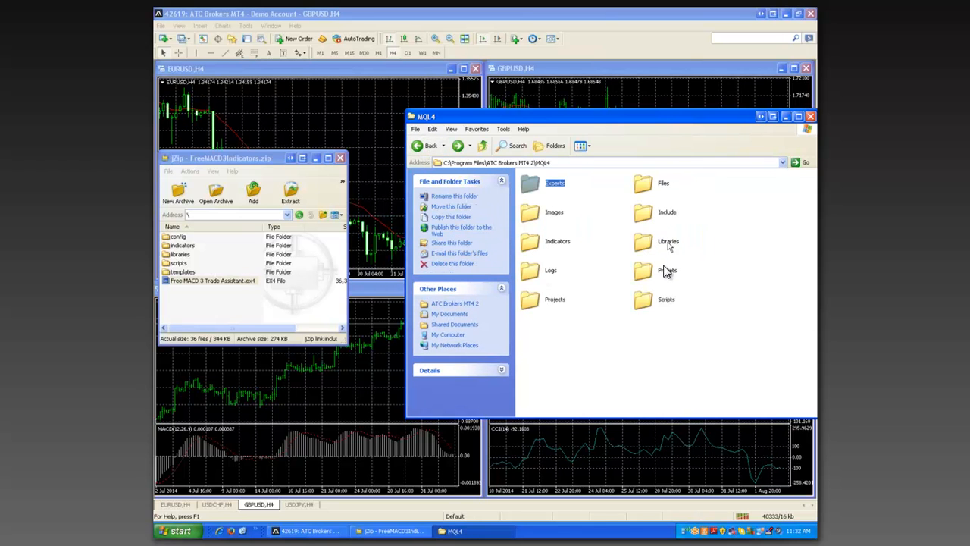
double_click(532, 242)
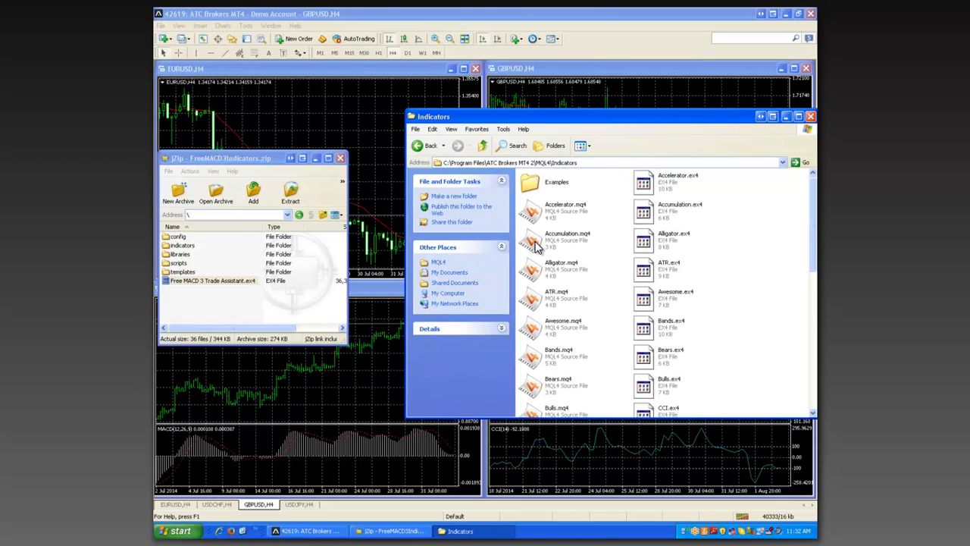
double_click(176, 246)
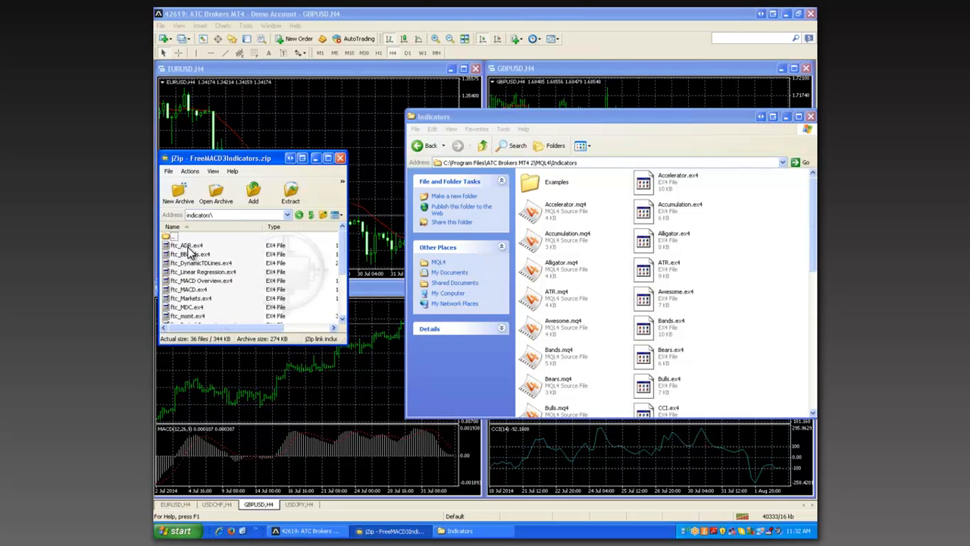
left_click(186, 246)
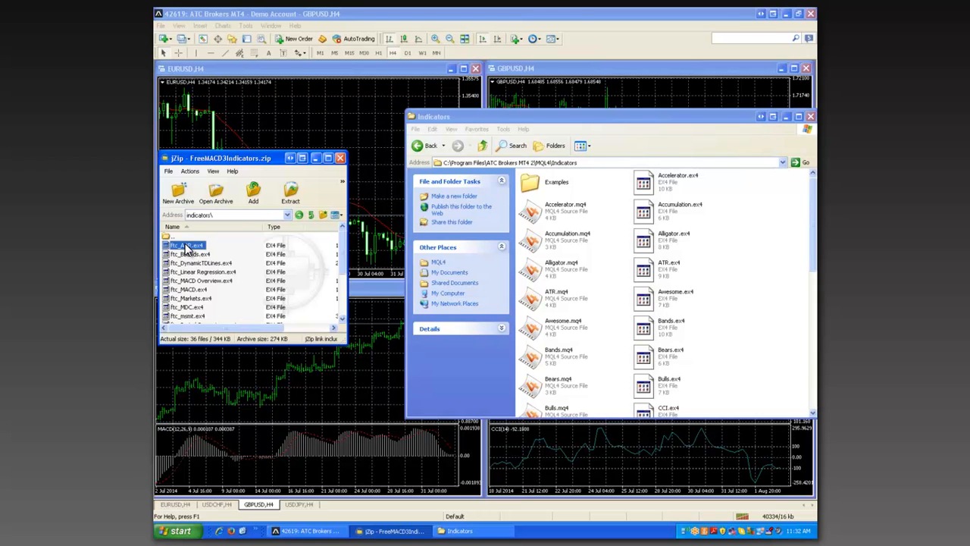
key("ctrl+a")
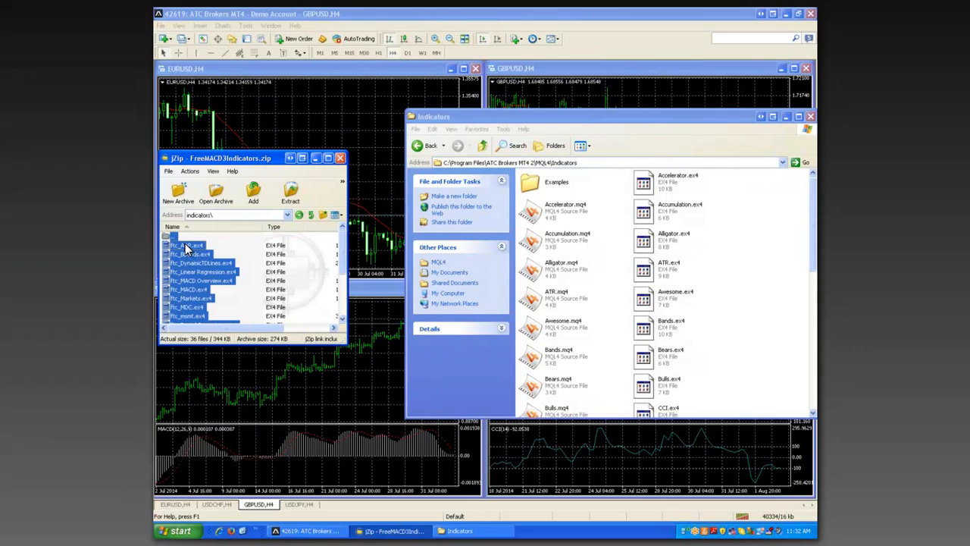
right_click(187, 247)
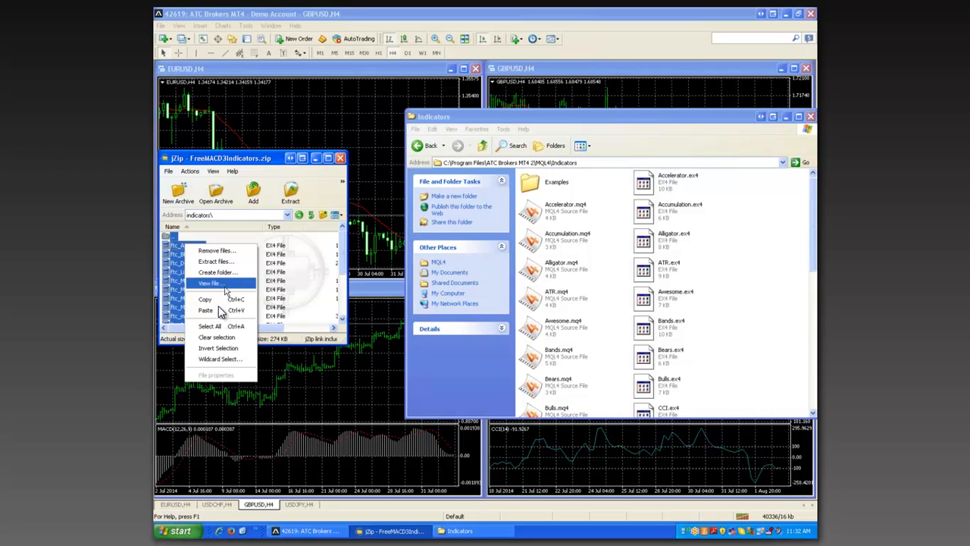
left_click(206, 300)
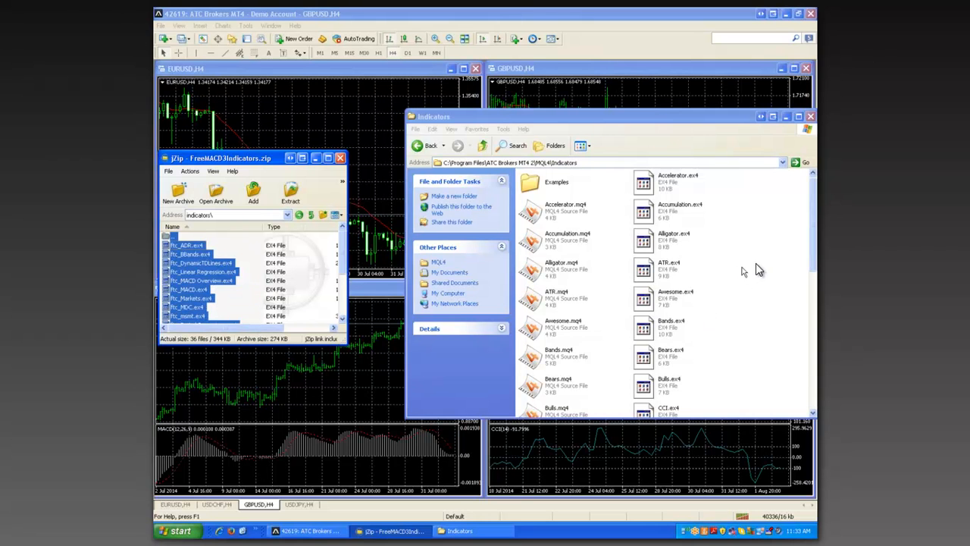
right_click(754, 268)
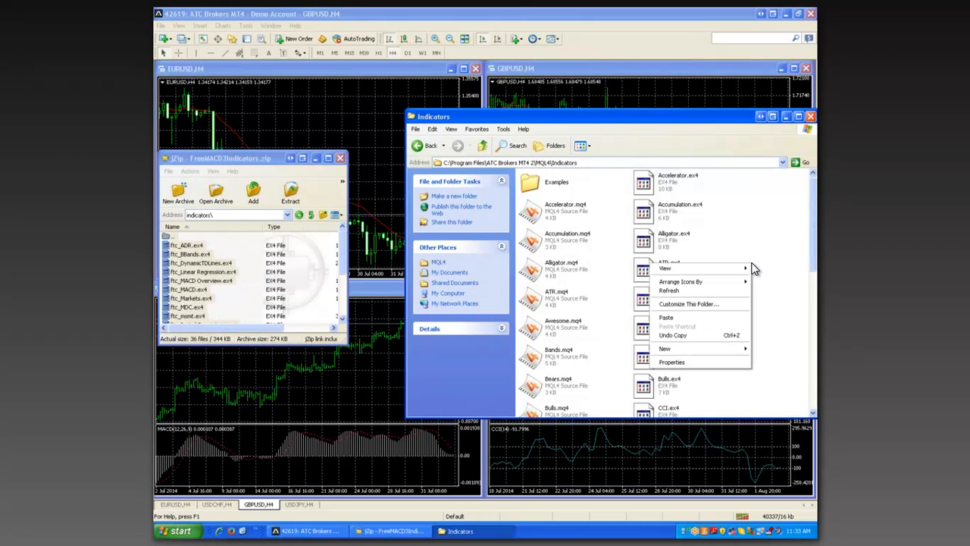
left_click(711, 320)
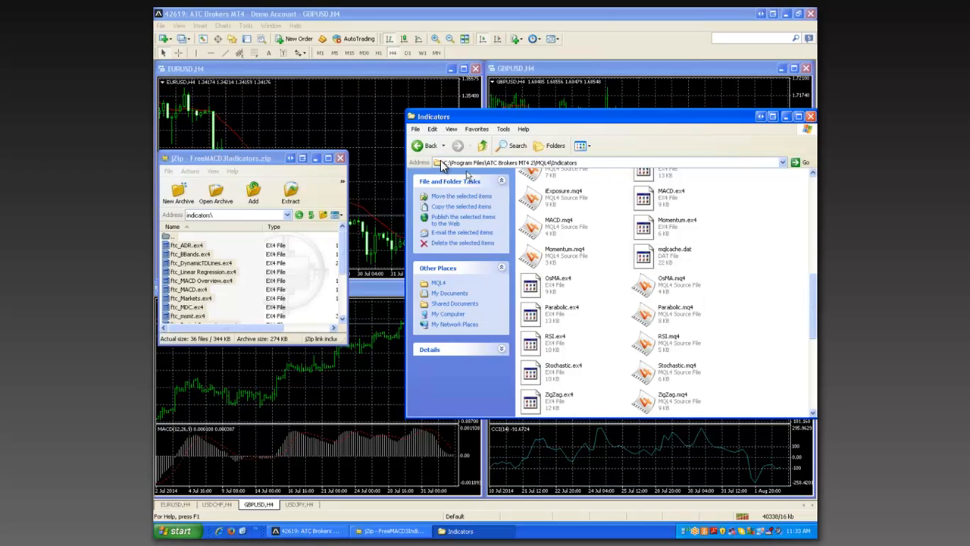
- Copy all files from the archive's libraries folder into the data folder's MQL4\Libraries folder, replacing all existing files
left_click(419, 145)
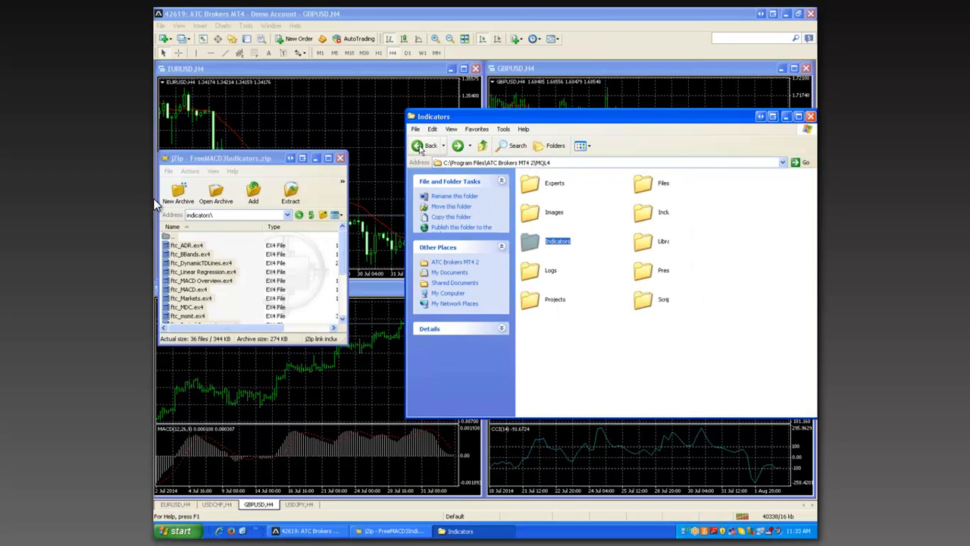
left_click(170, 239)
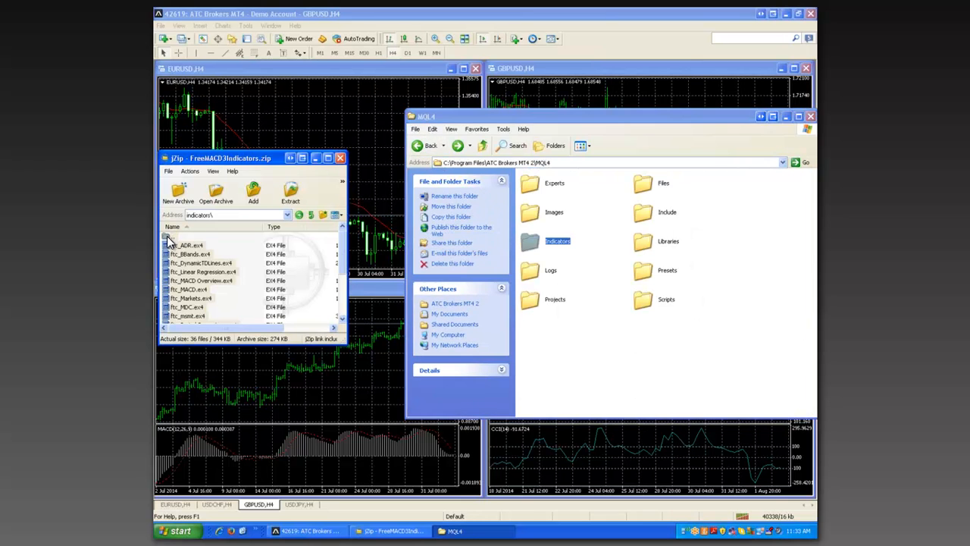
double_click(169, 238)
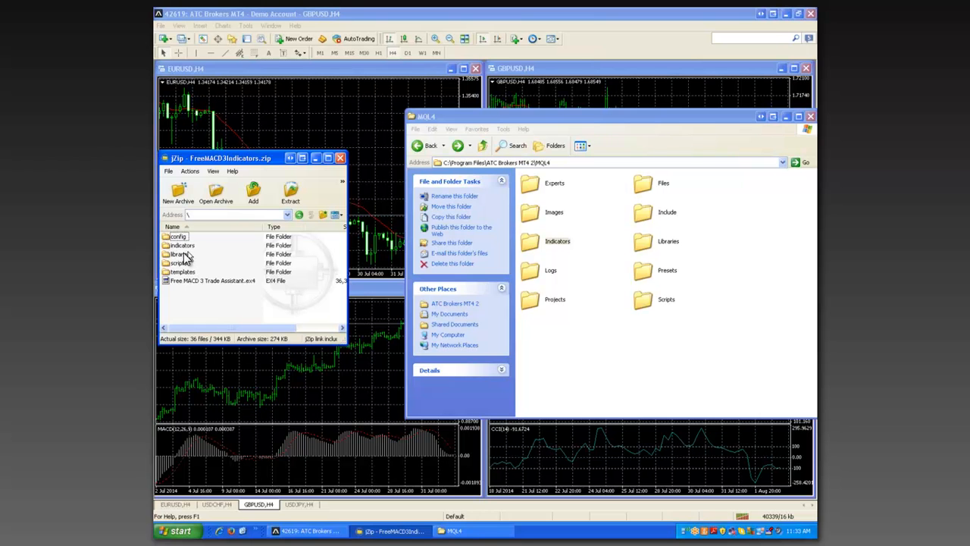
left_click(176, 255)
double_click(176, 255)
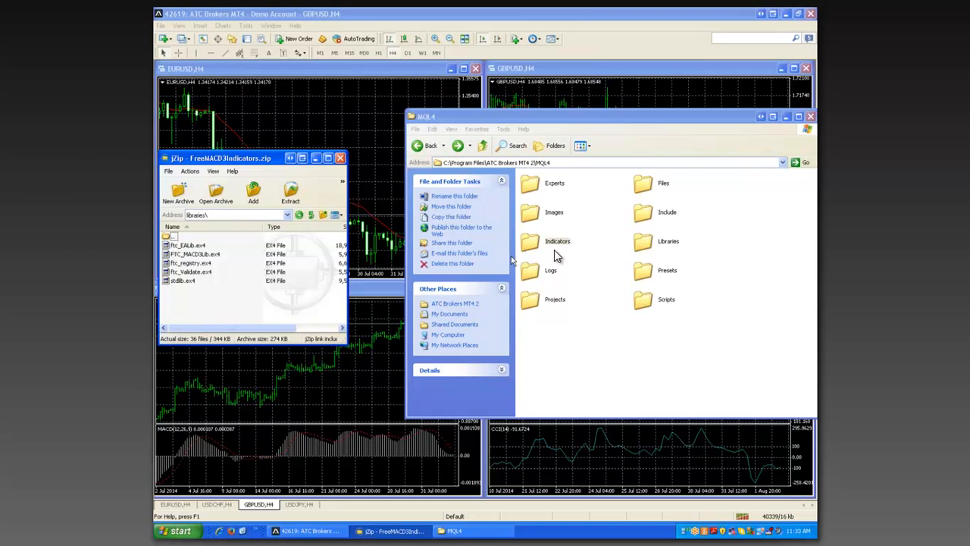
double_click(644, 243)
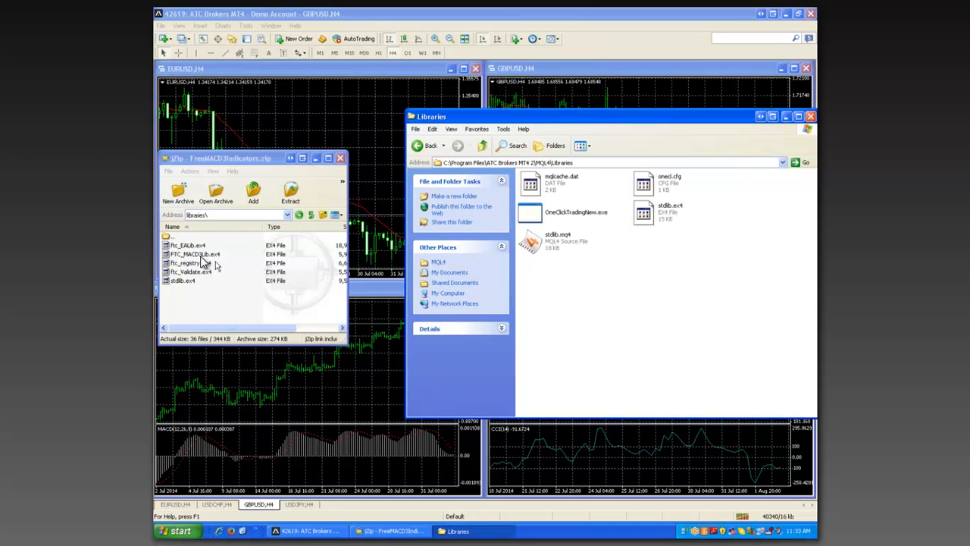
left_click(182, 247)
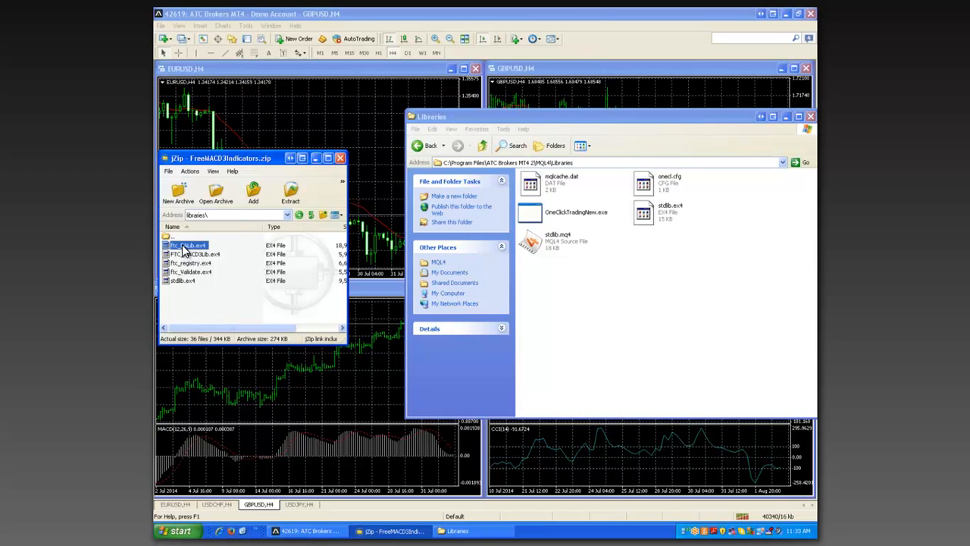
key("ctrl+a")
right_click(182, 245)
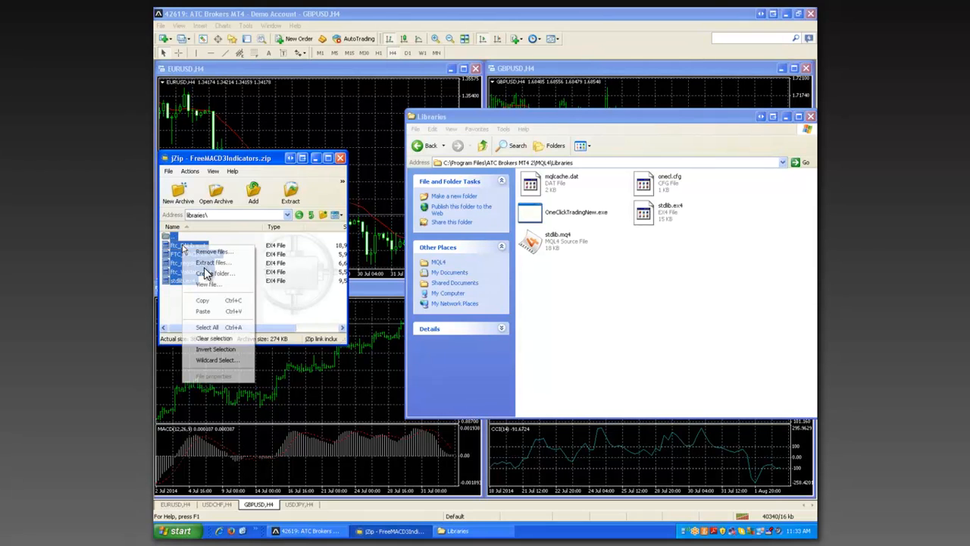
left_click(203, 300)
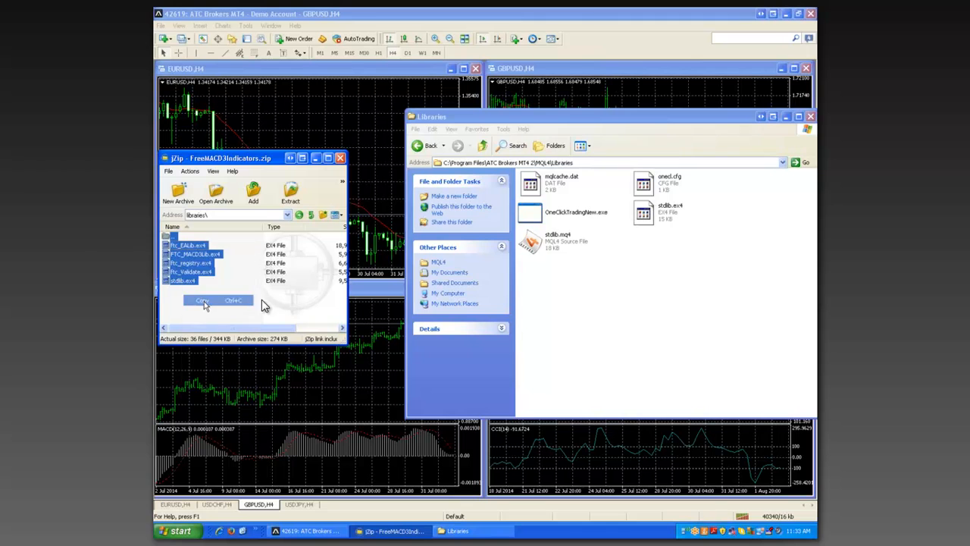
right_click(583, 278)
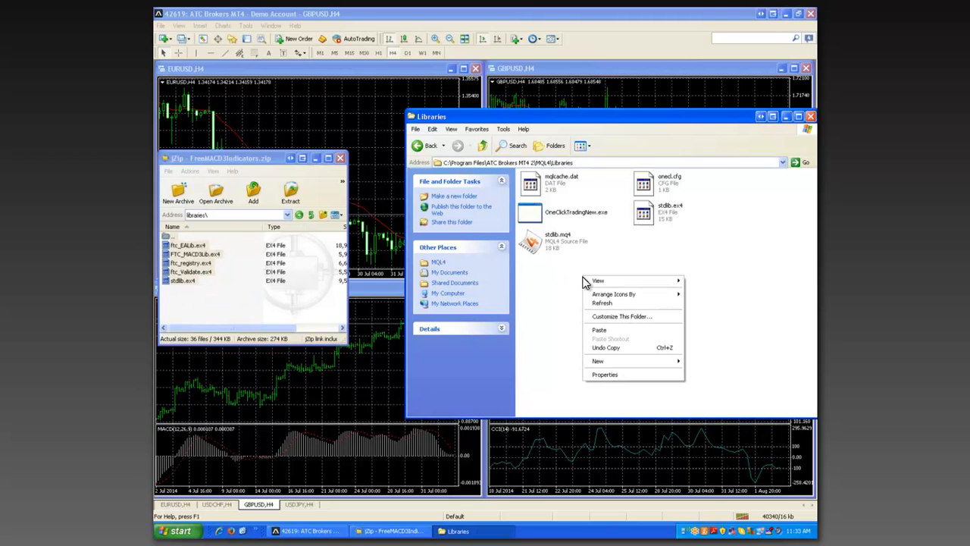
left_click(607, 332)
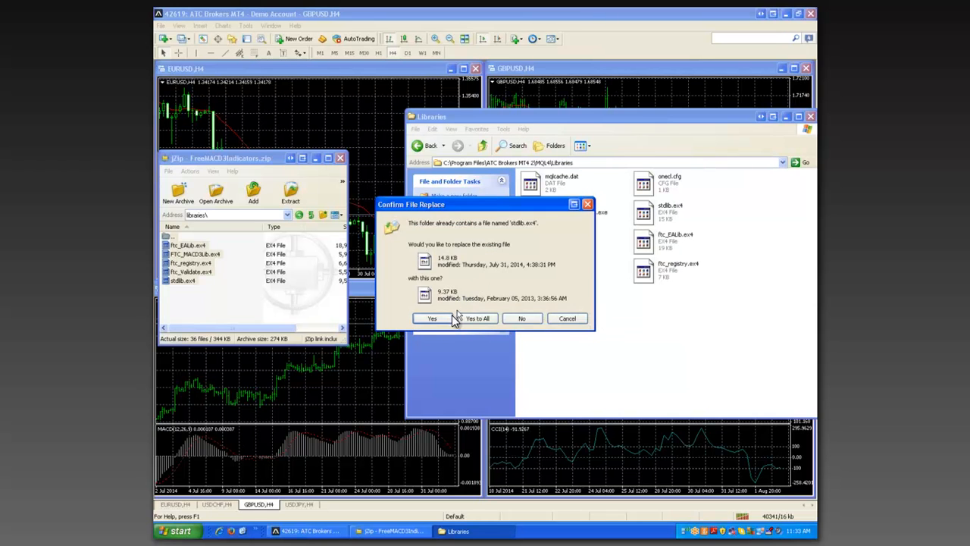
left_click(474, 318)
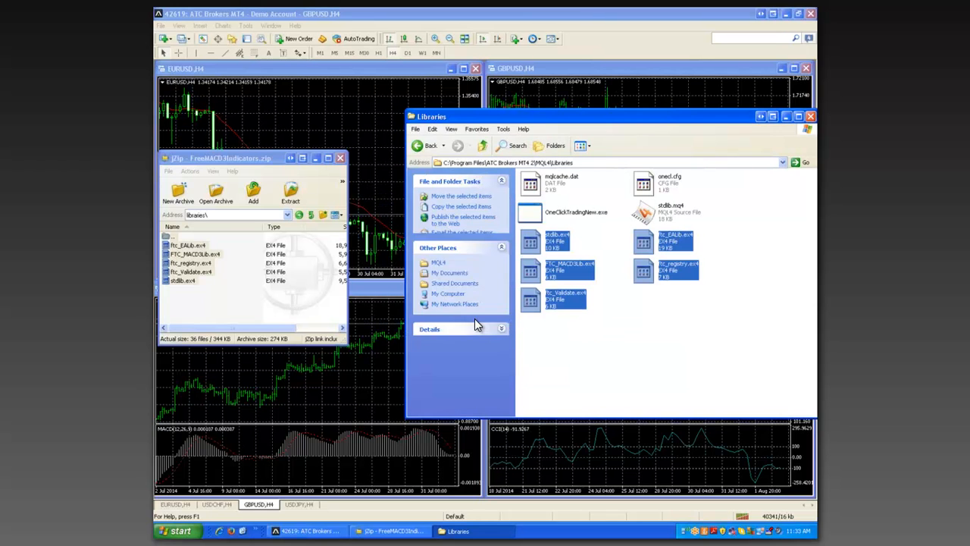
- Copy all files from the archive's scripts folder into the MQL4\Scripts folder of the terminal's data folder
left_click(423, 146)
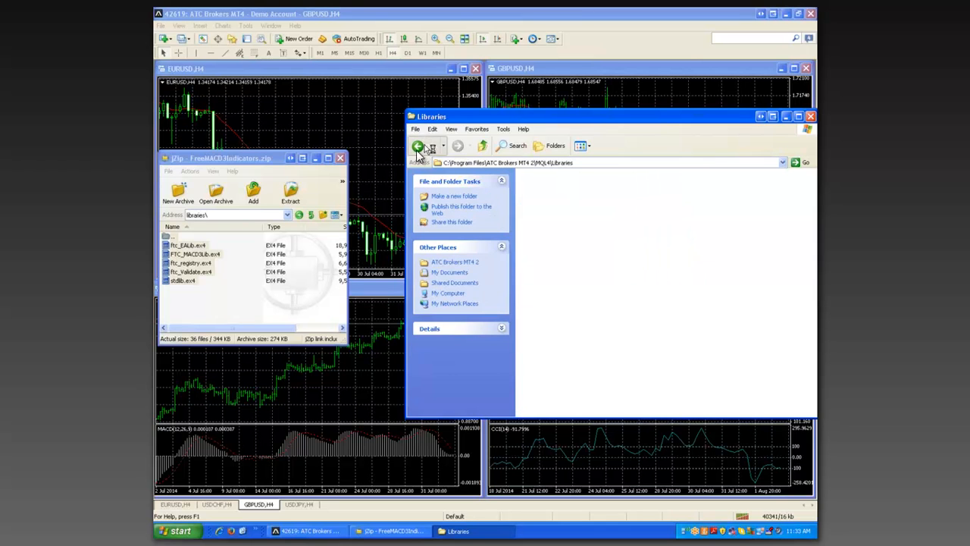
double_click(168, 241)
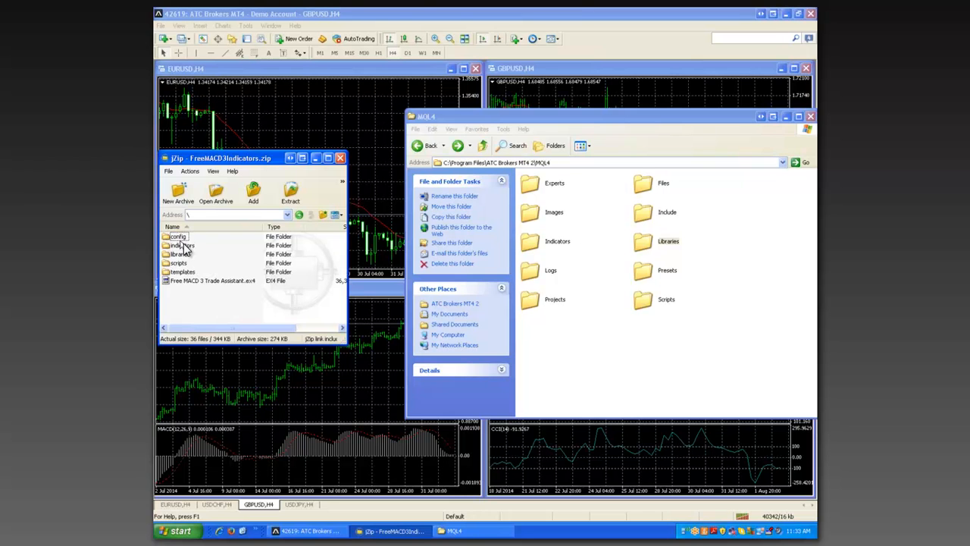
left_click(179, 265)
double_click(179, 265)
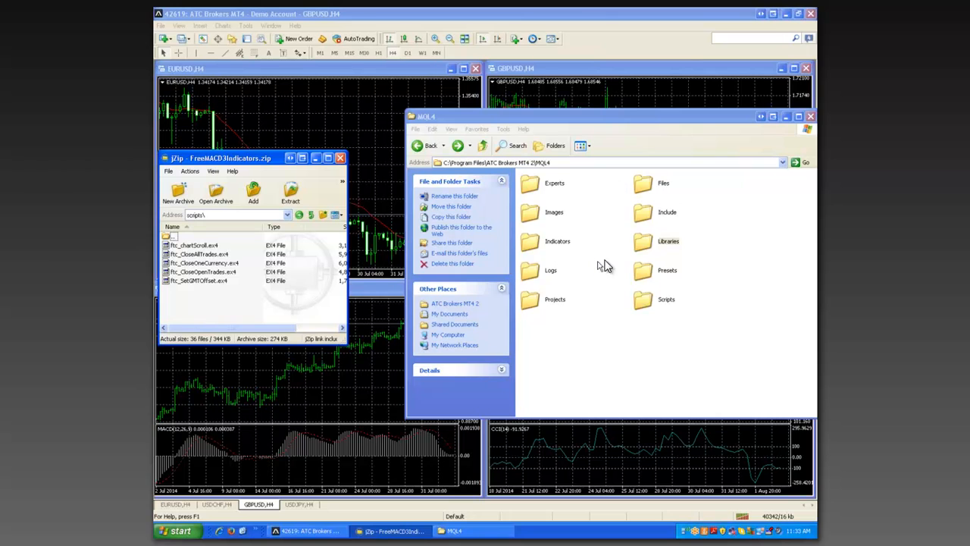
double_click(642, 306)
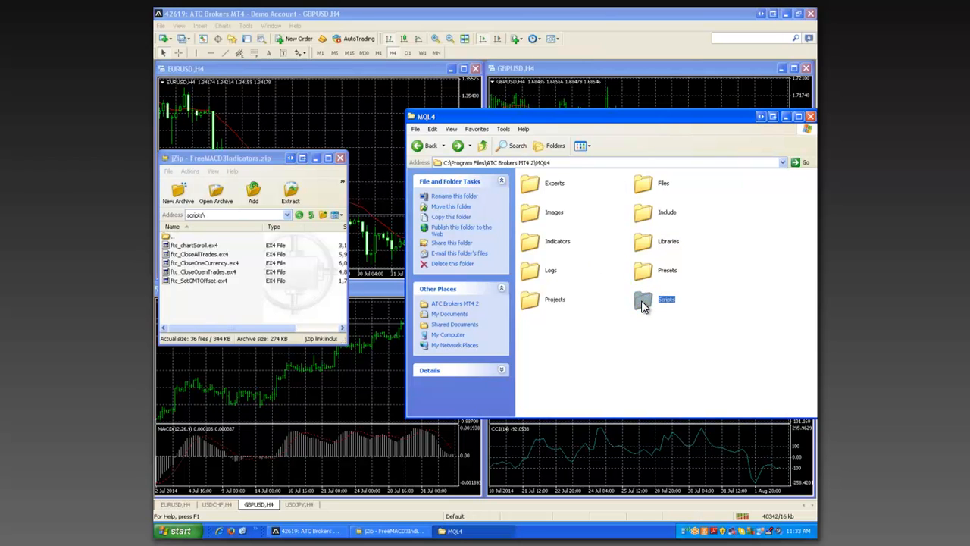
left_click(190, 247)
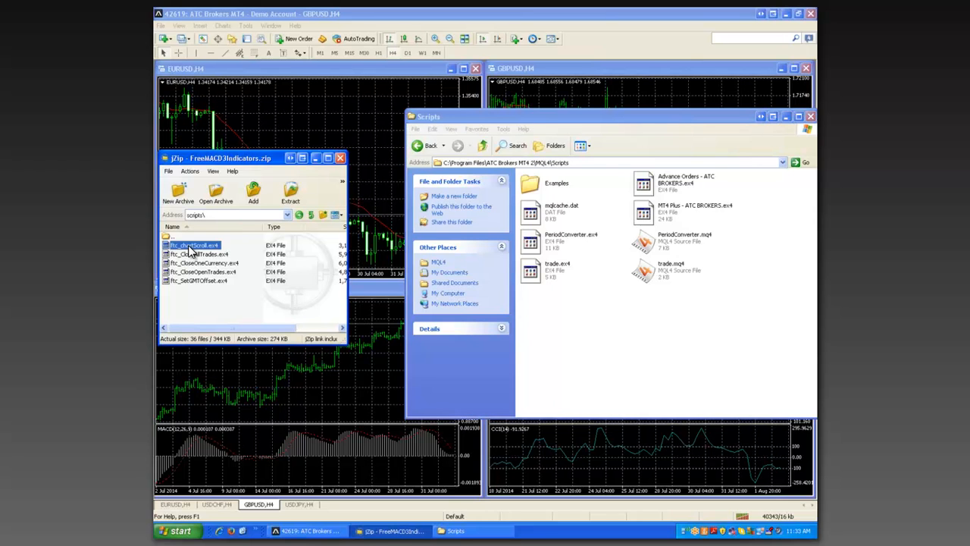
key("ctrl+a")
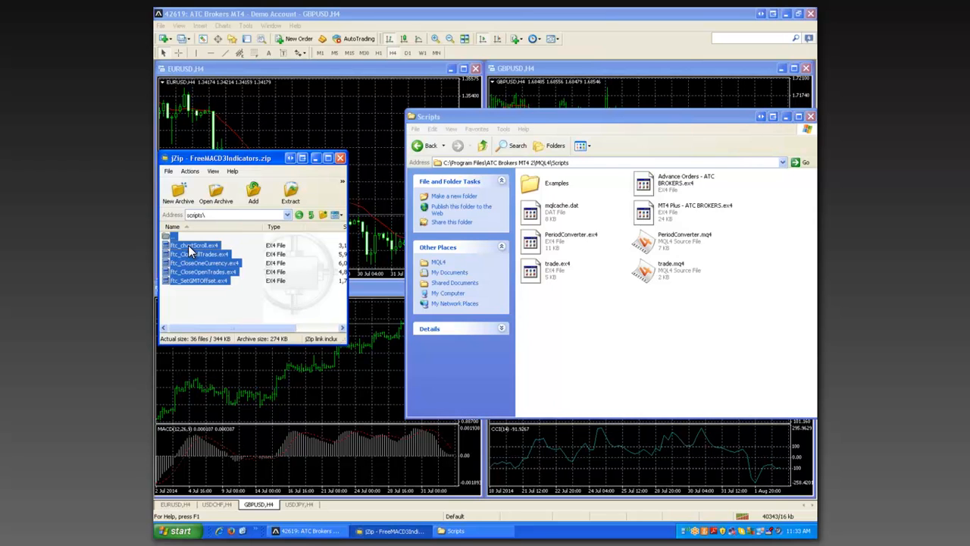
right_click(190, 252)
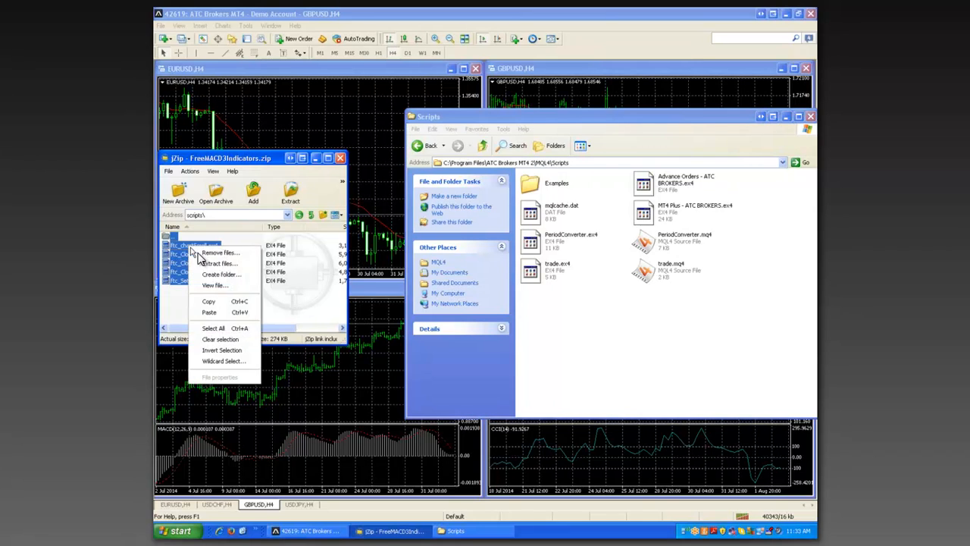
left_click(219, 302)
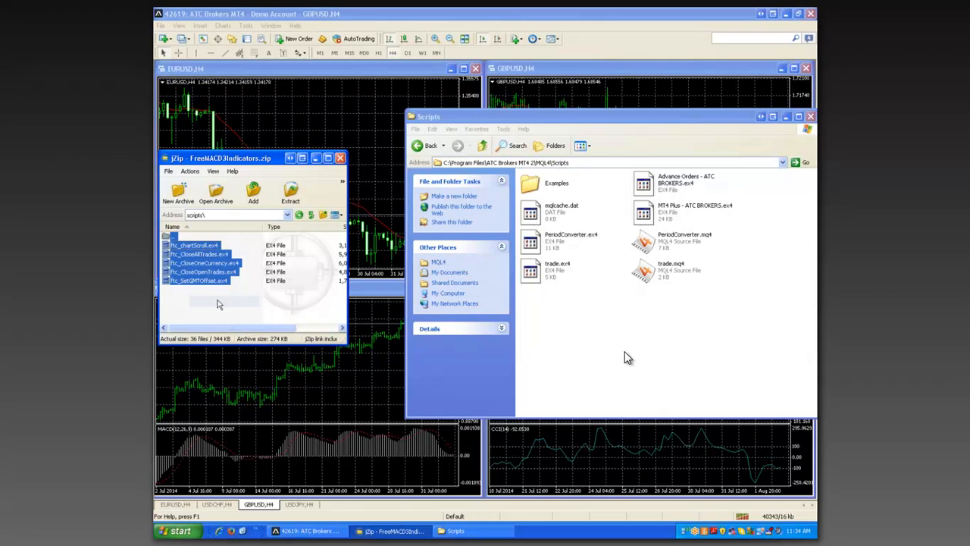
right_click(657, 320)
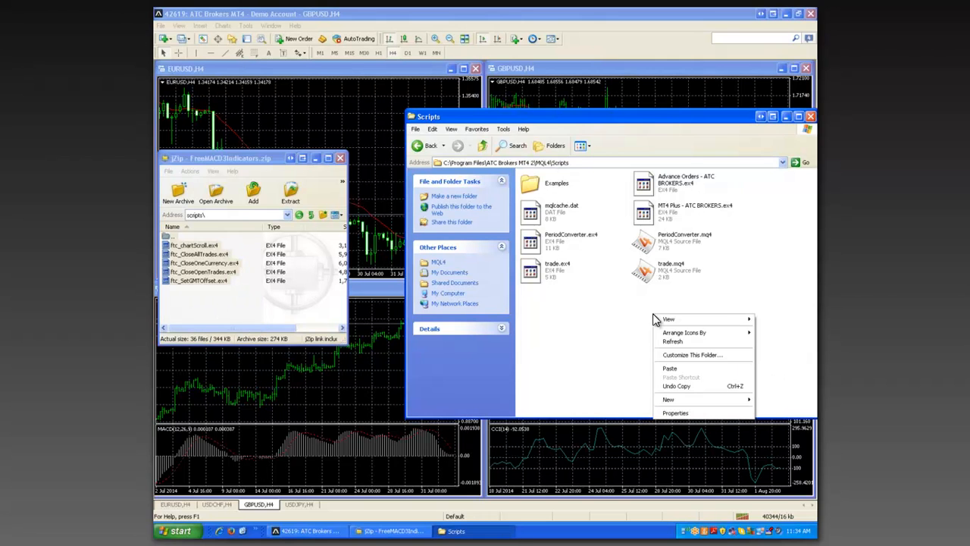
left_click(680, 369)
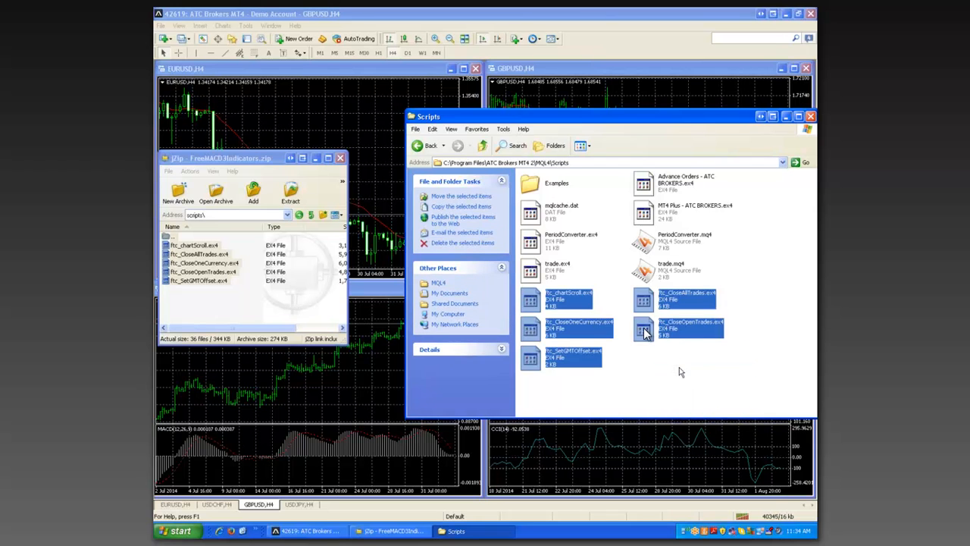
- Return the archive to its root level and close the MQL4 data folder window
left_click(418, 147)
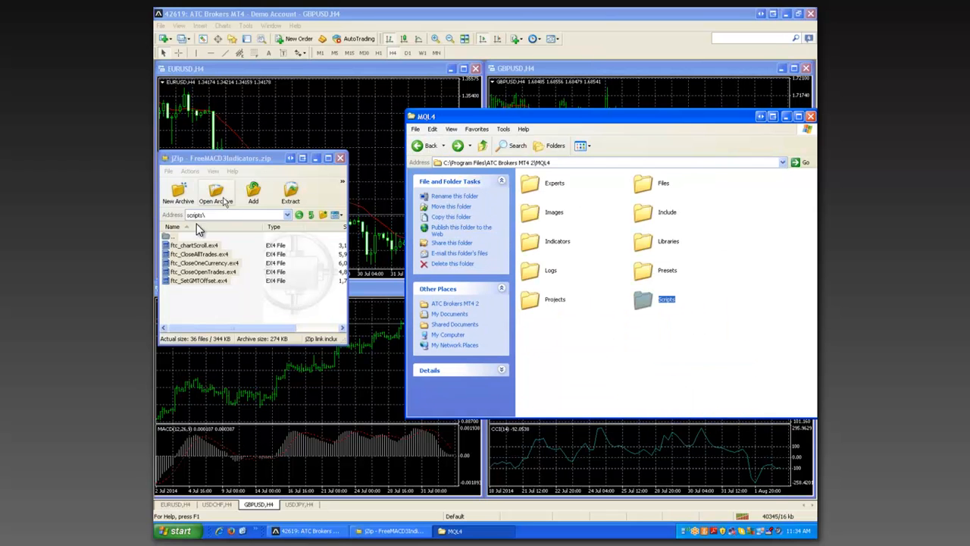
left_click(169, 237)
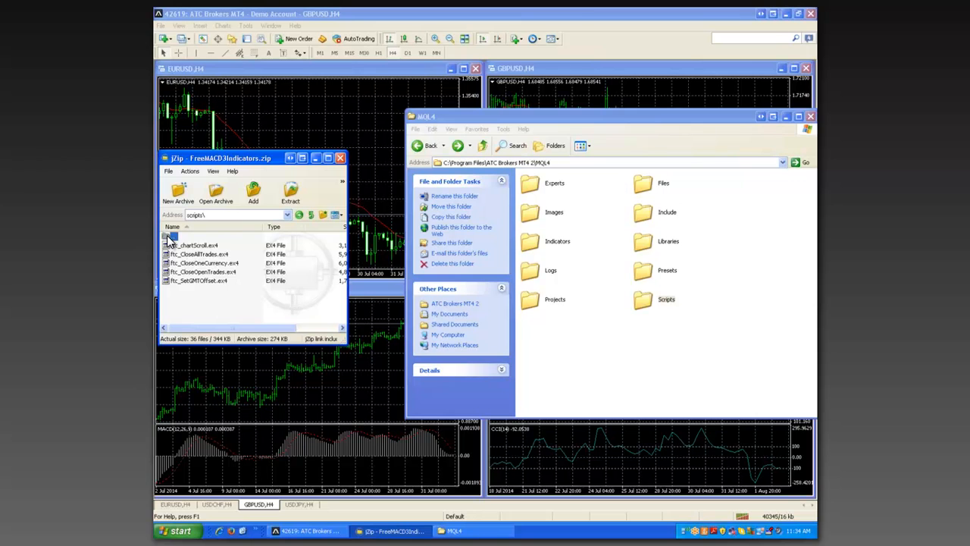
double_click(169, 237)
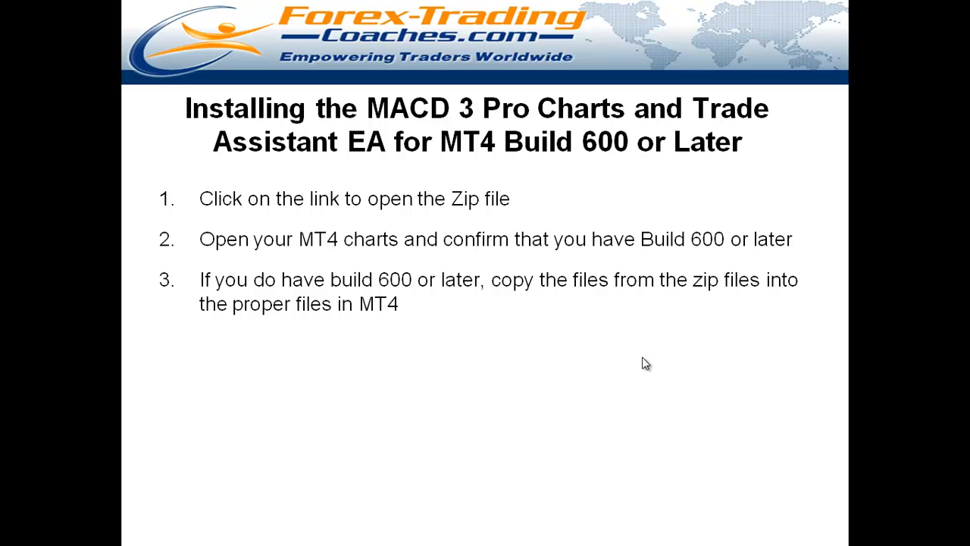
left_click(762, 12)
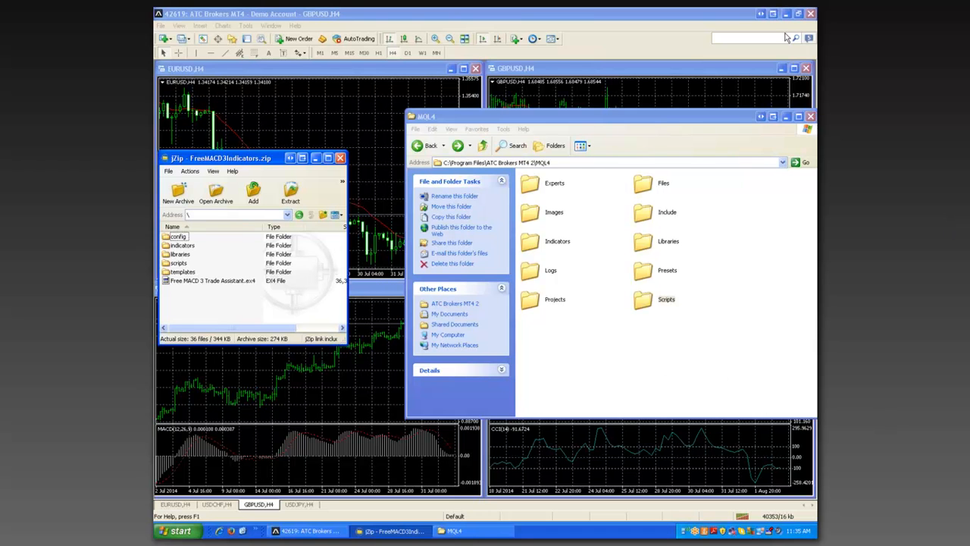
left_click(811, 117)
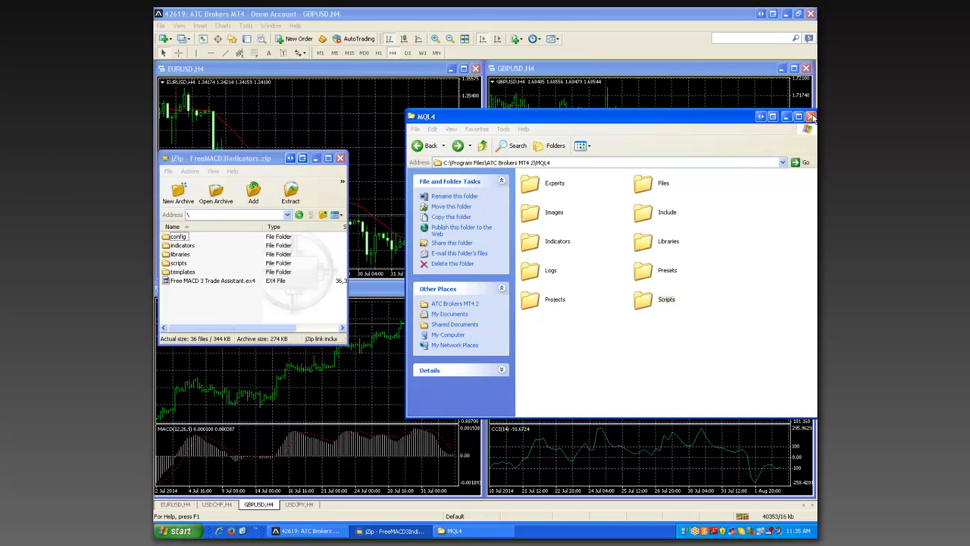
- Minimize the zip archive window and activate the EURUSD chart in MetaTrader 4
left_click(327, 159)
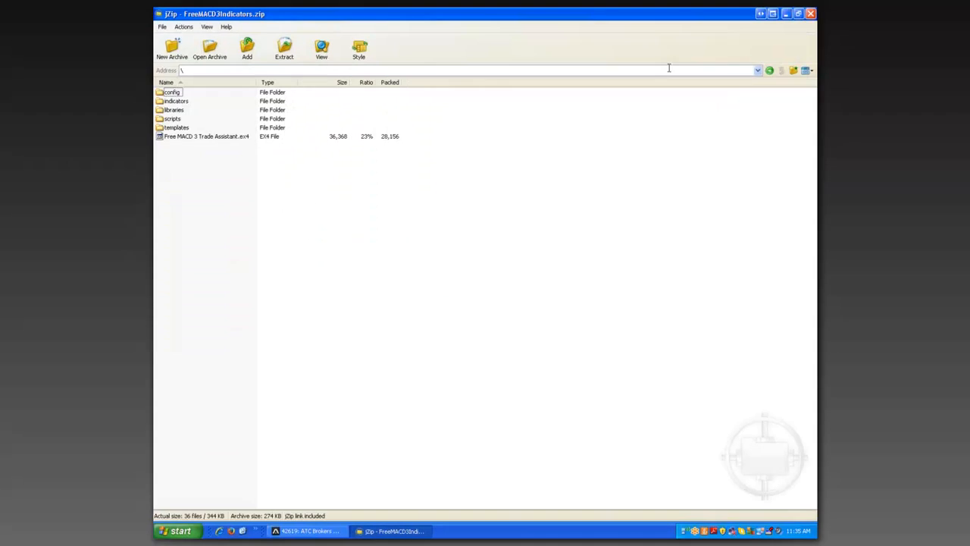
left_click(800, 18)
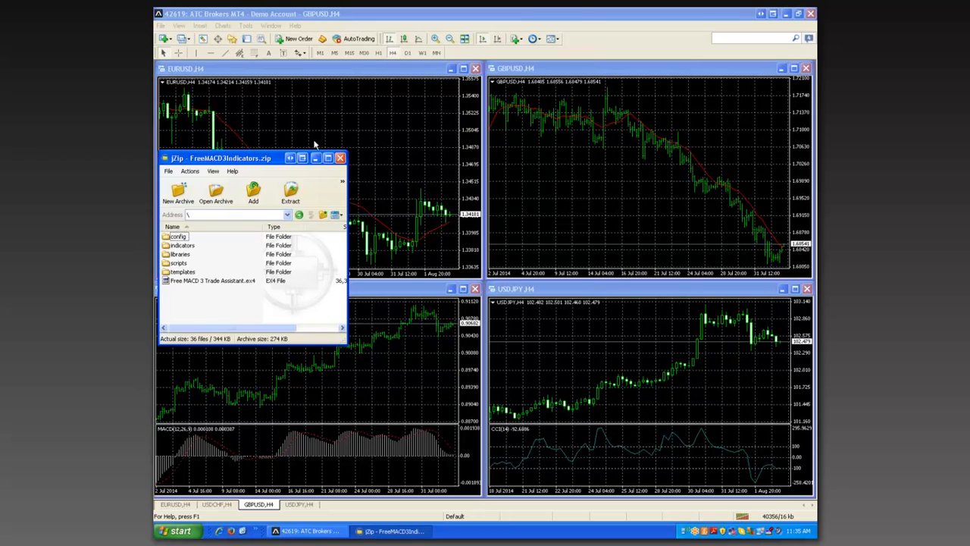
left_click(316, 158)
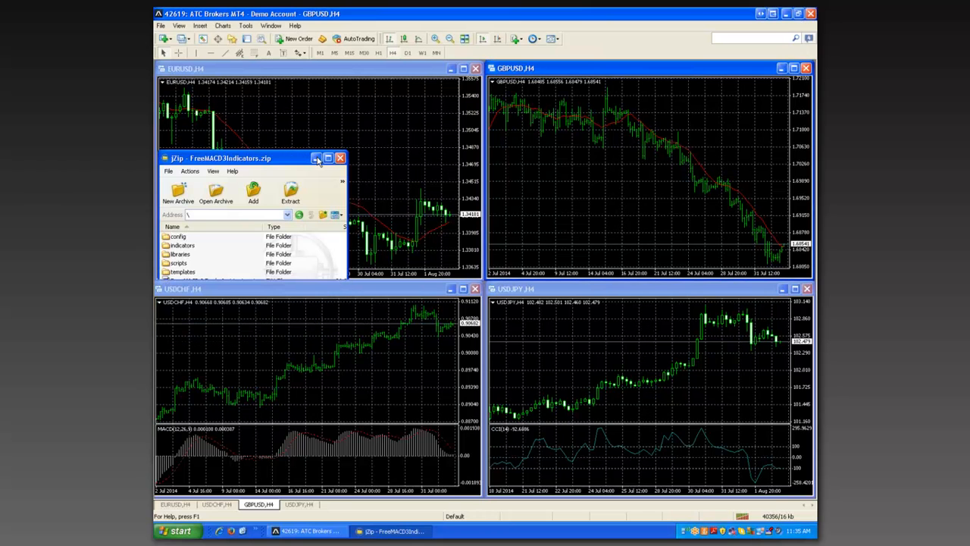
left_click(395, 143)
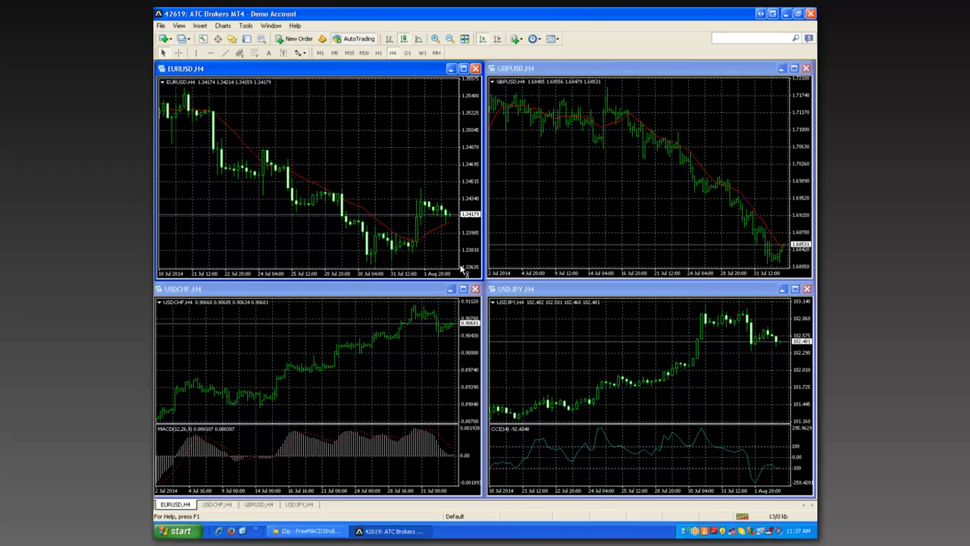
- Apply the Ftc_default template to the EURUSD H4 chart and dismiss the configuration alert
right_click(332, 129)
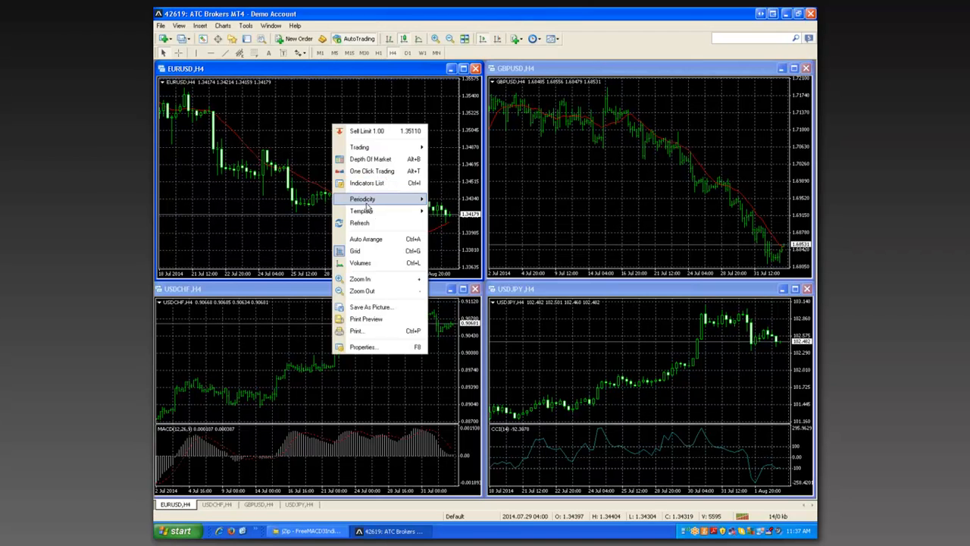
mouse_move(381, 218)
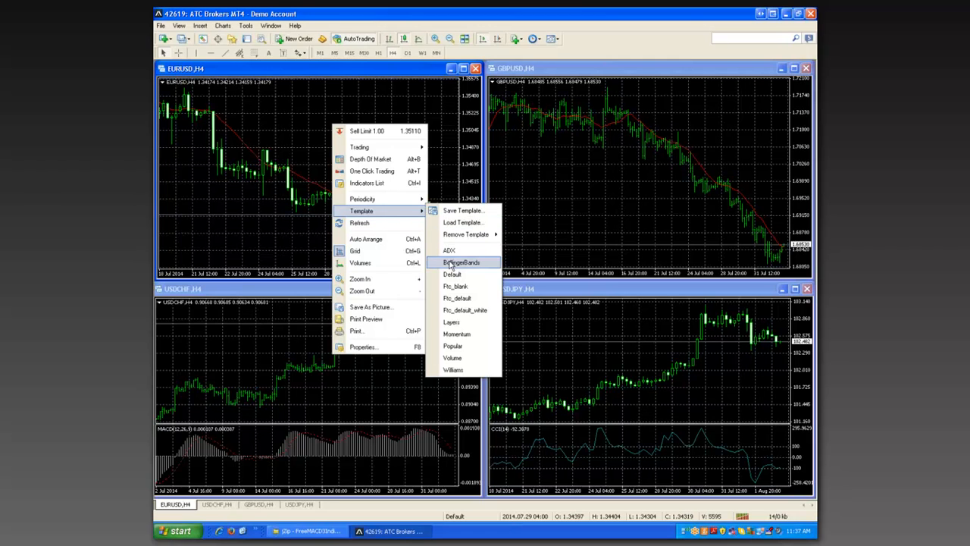
left_click(464, 300)
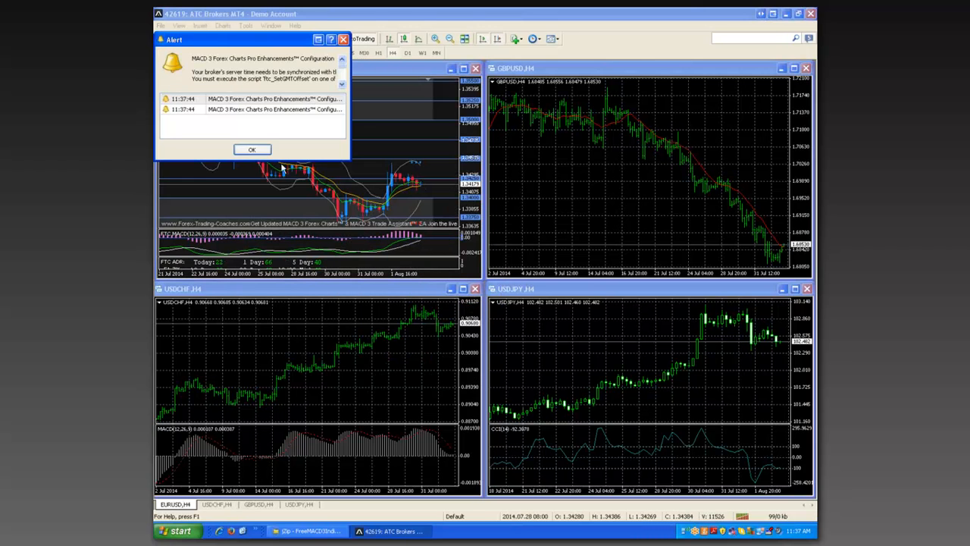
left_click(253, 149)
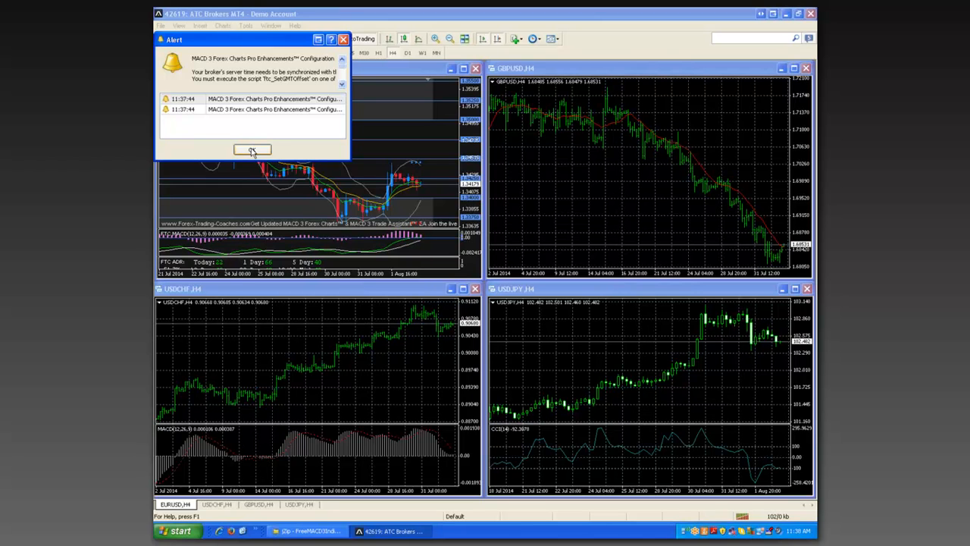
left_click(251, 150)
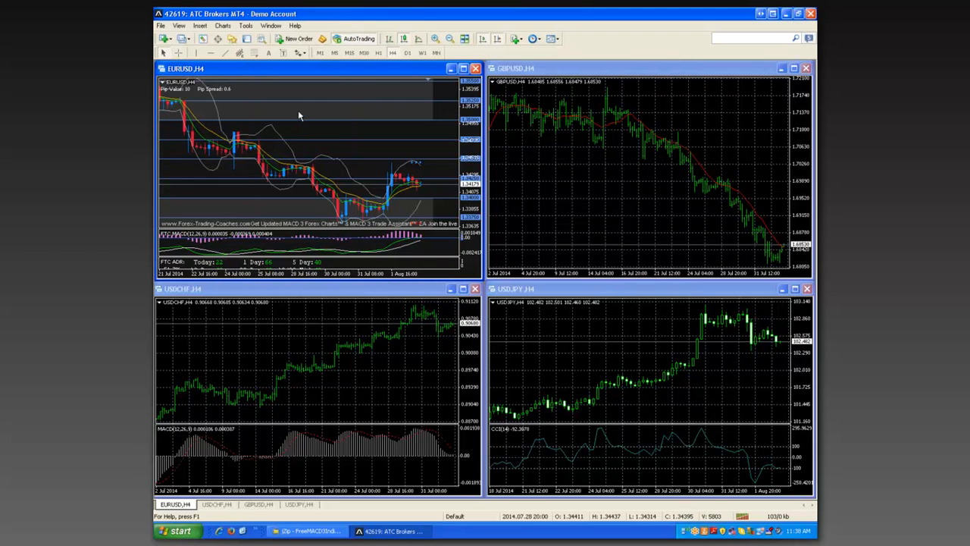
- Show the Navigator, expand its scripts, and attach the ftc_SetGMTOffset script to the EURUSD chart
left_click(233, 40)
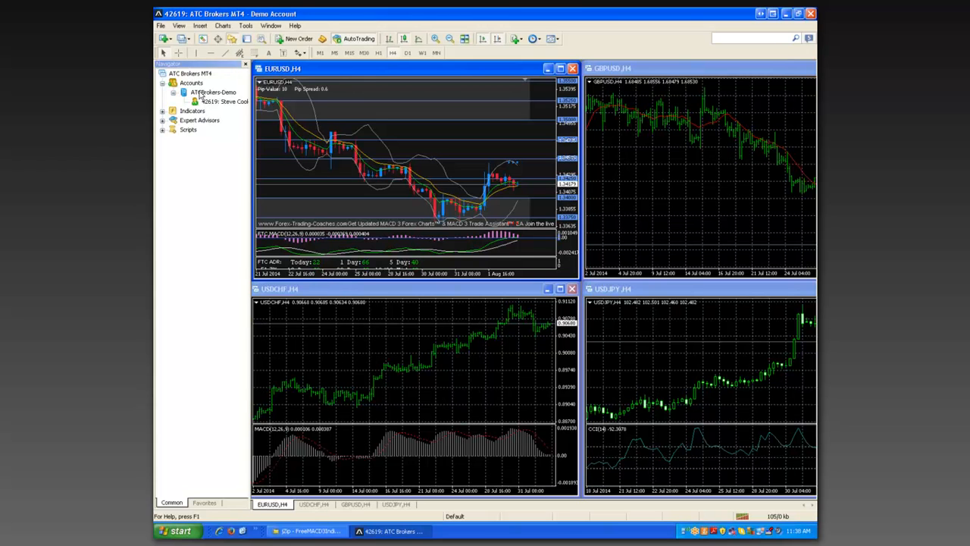
left_click(162, 130)
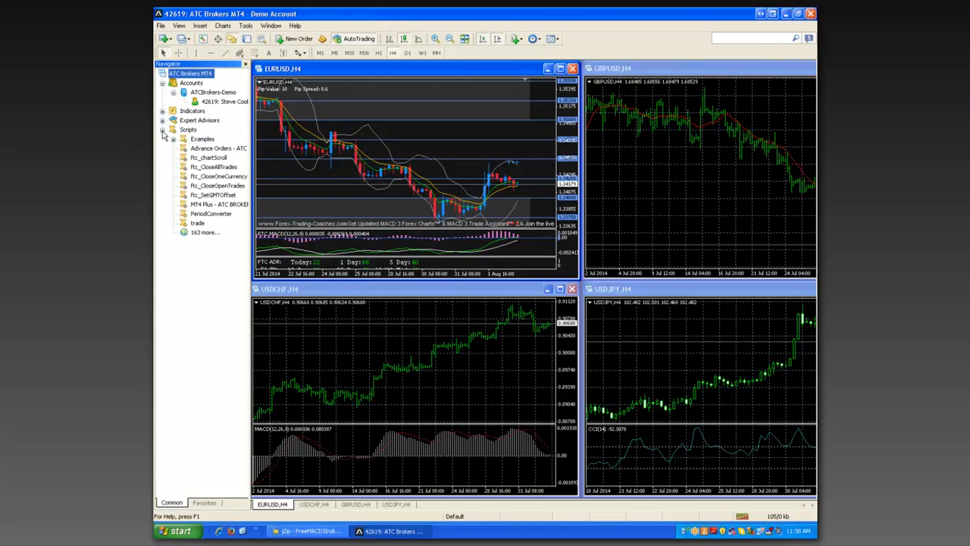
left_click(210, 199)
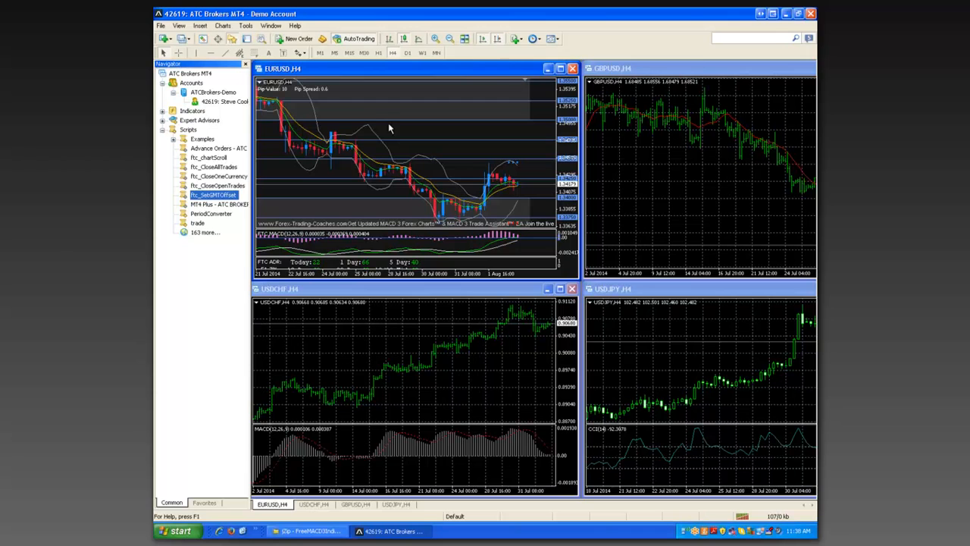
left_click_drag(210, 197, 389, 123)
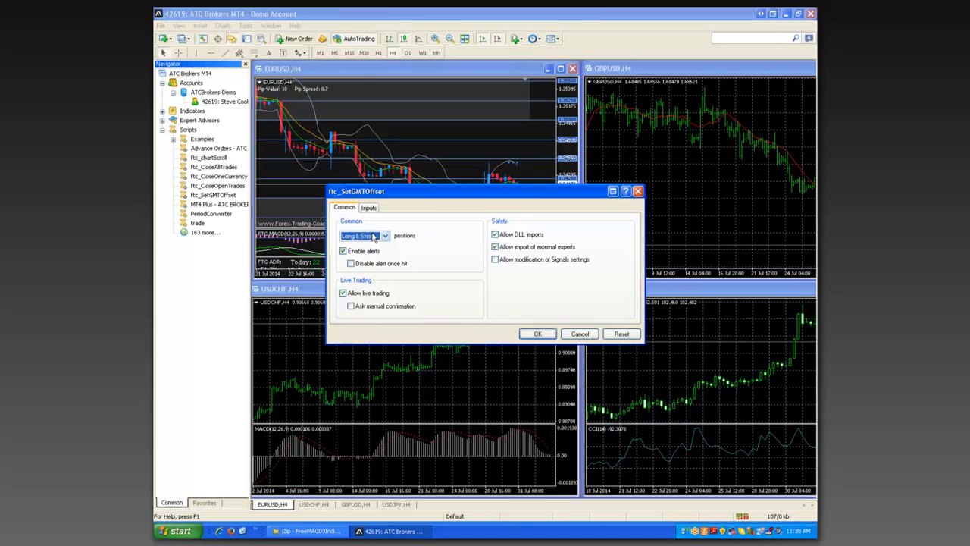
- Set the script's BrokerGMTOffset input to 2, run it, and dismiss the restart notice
left_click(369, 209)
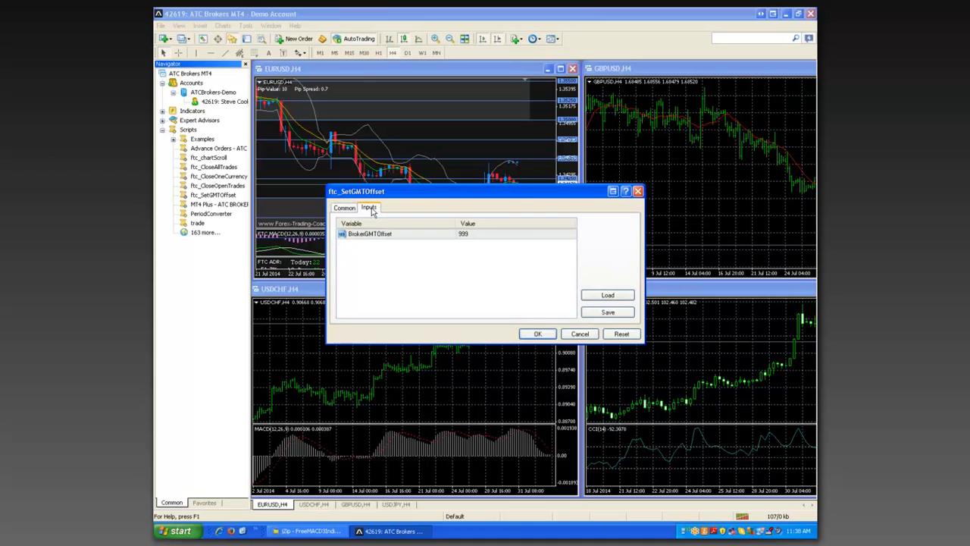
double_click(470, 236)
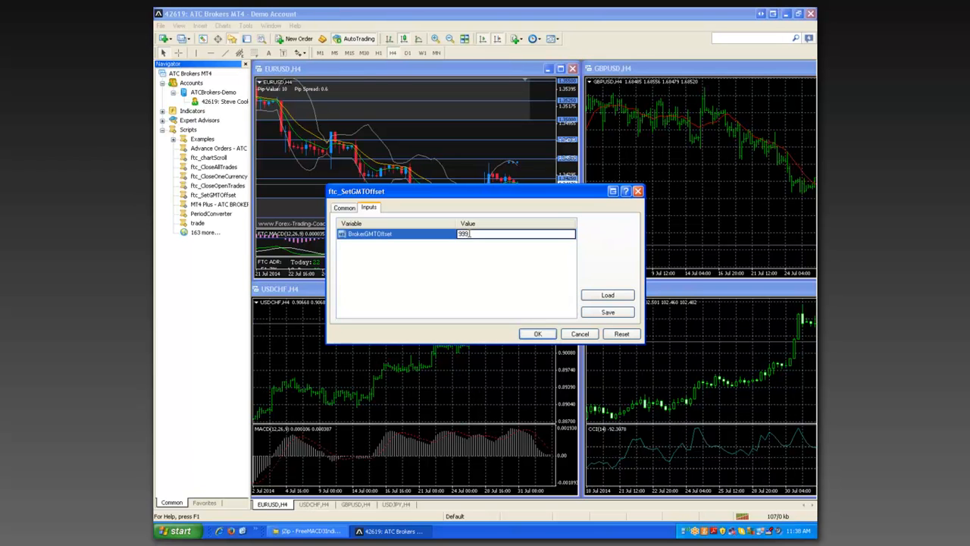
key("BackSpace")
left_click(536, 335)
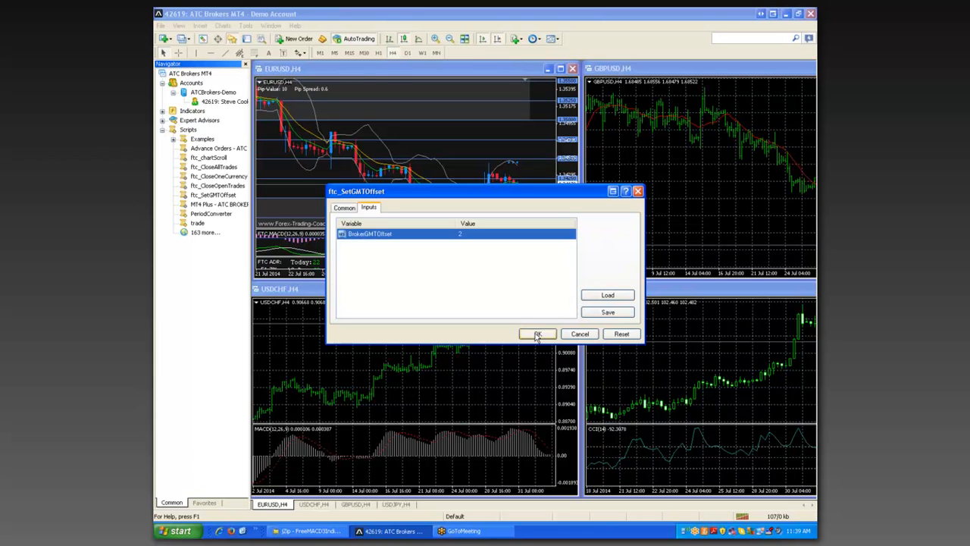
left_click(538, 335)
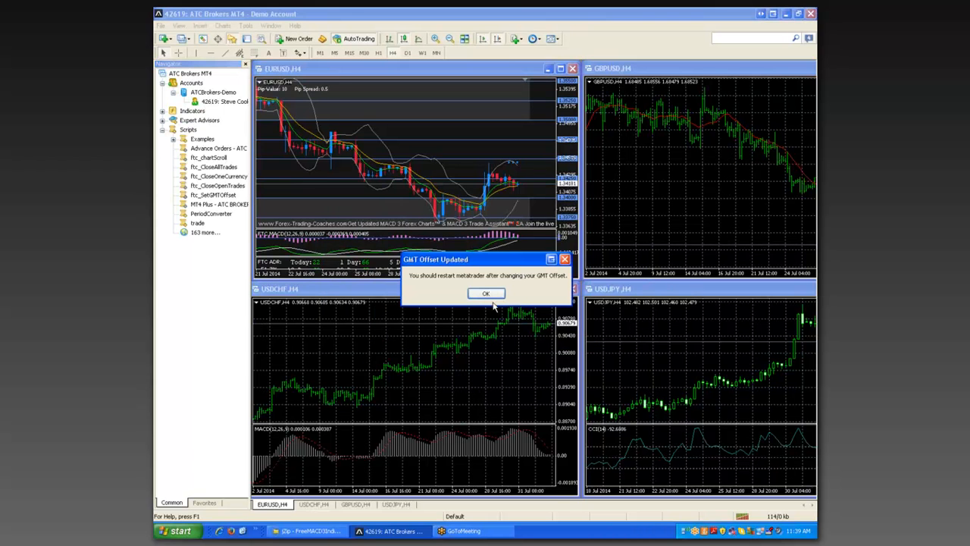
left_click(486, 294)
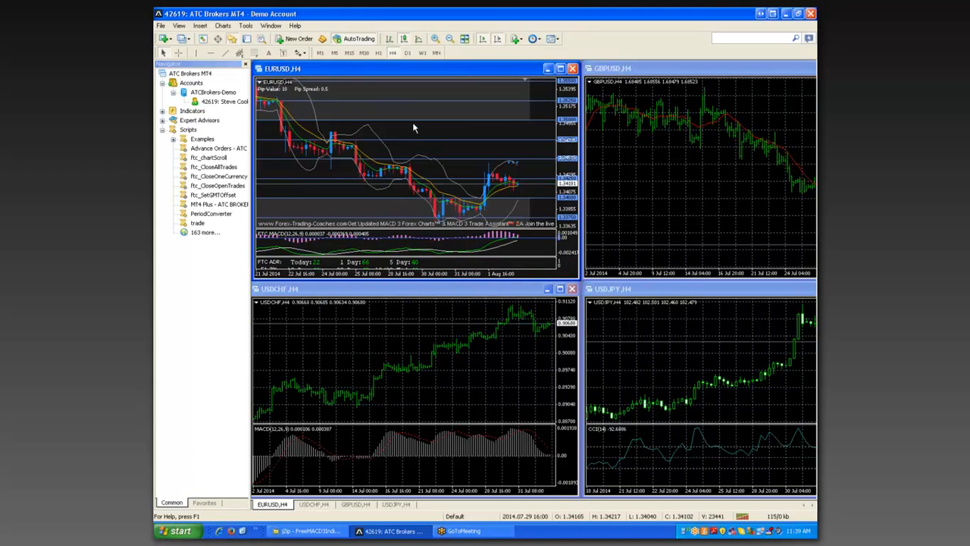
- Change the EURUSD chart to the M15 timeframe and briefly inspect it with the crosshair
left_click(350, 52)
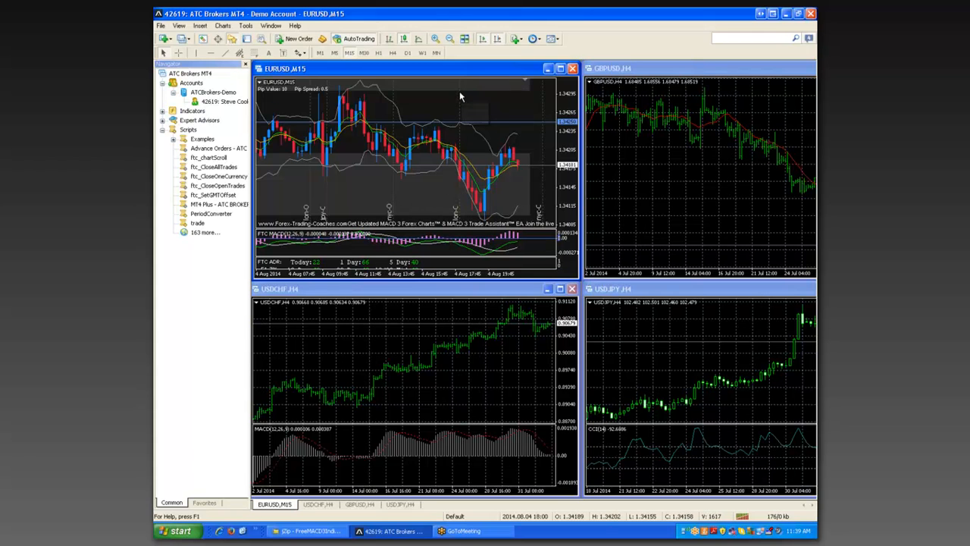
middle_click(391, 104)
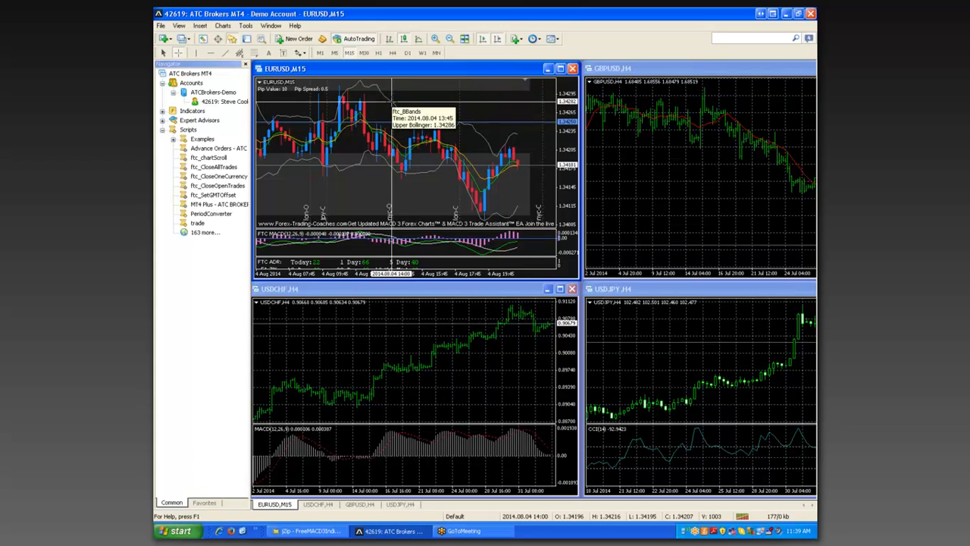
middle_click(391, 104)
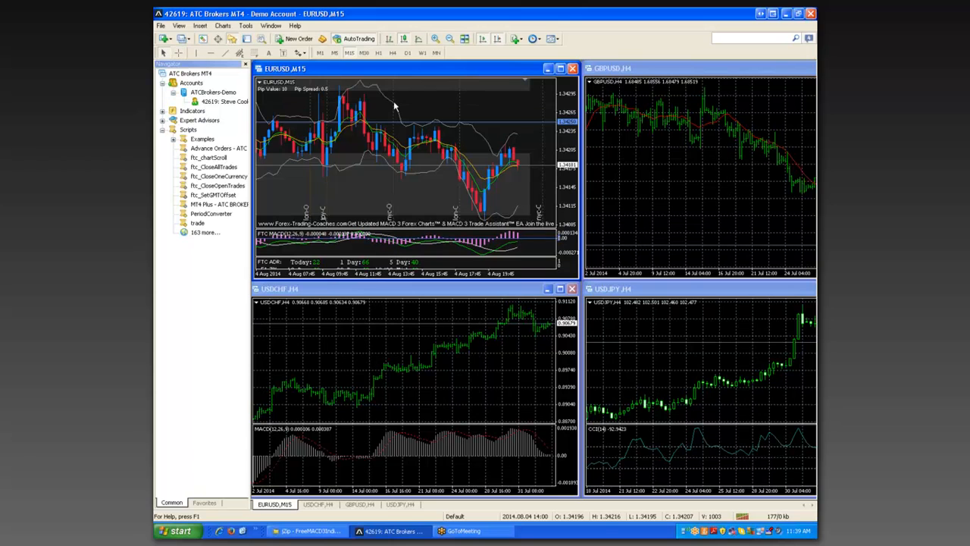
- Collapse the Navigator's Scripts group and enlarge the EURUSD chart's FTC ADR subwindow to show both of its rows
mouse_move(415, 150)
left_click(163, 130)
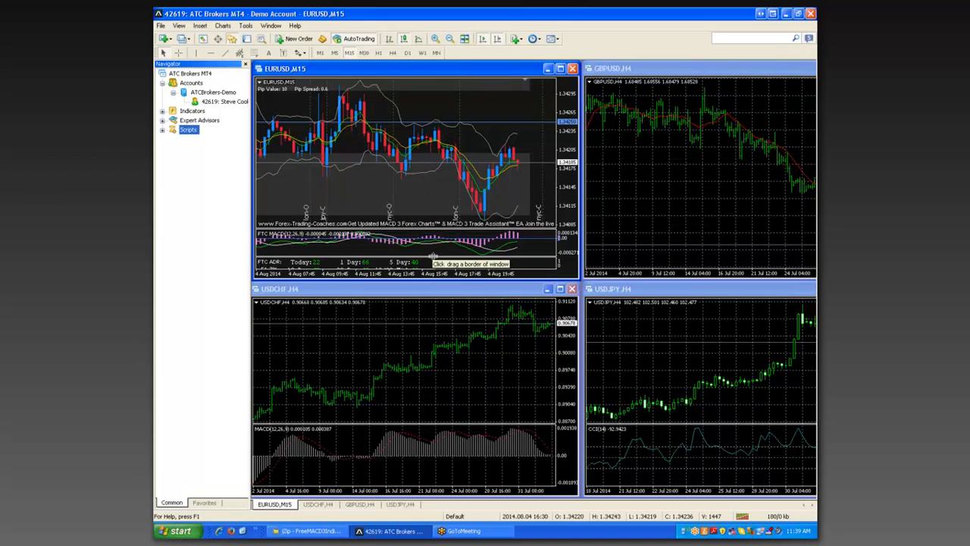
left_click_drag(432, 258, 434, 249)
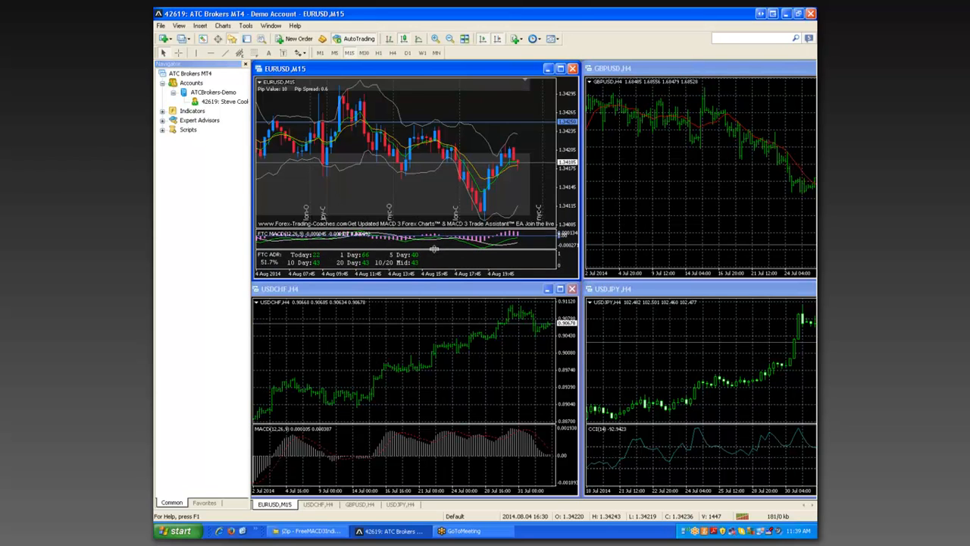